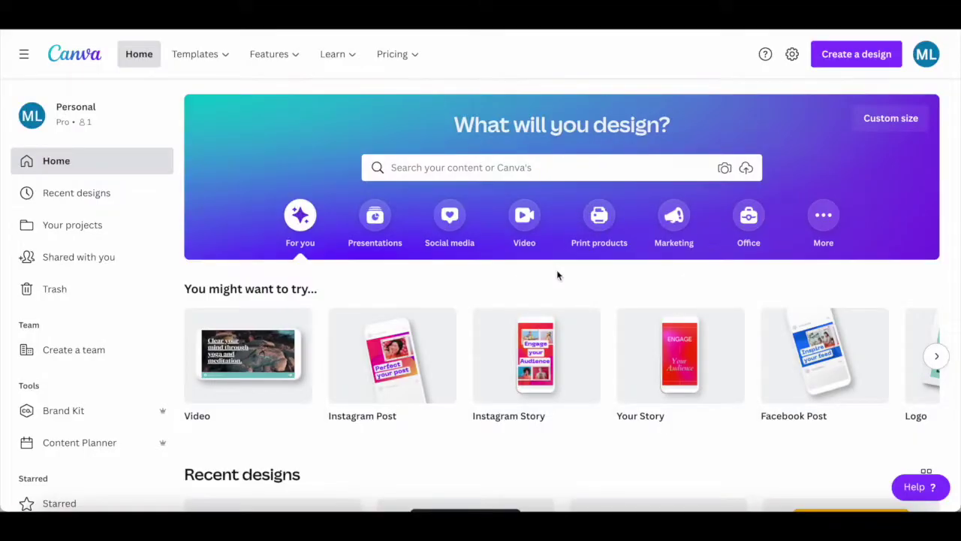
Scroll down the Canva home page to the Recent designs list.
scroll(556, 272, down, 2)
scroll(557, 275, down, 3)
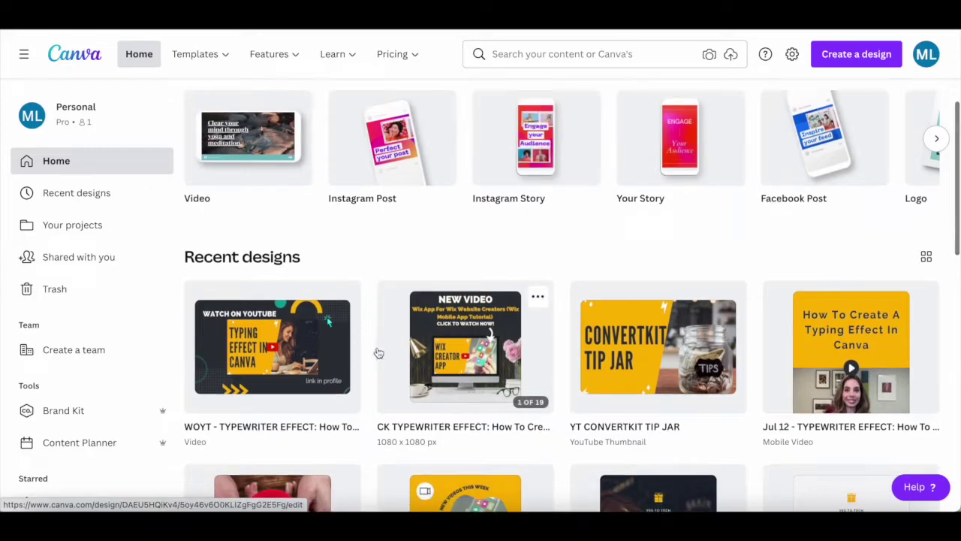
scroll(453, 344, down, 1)
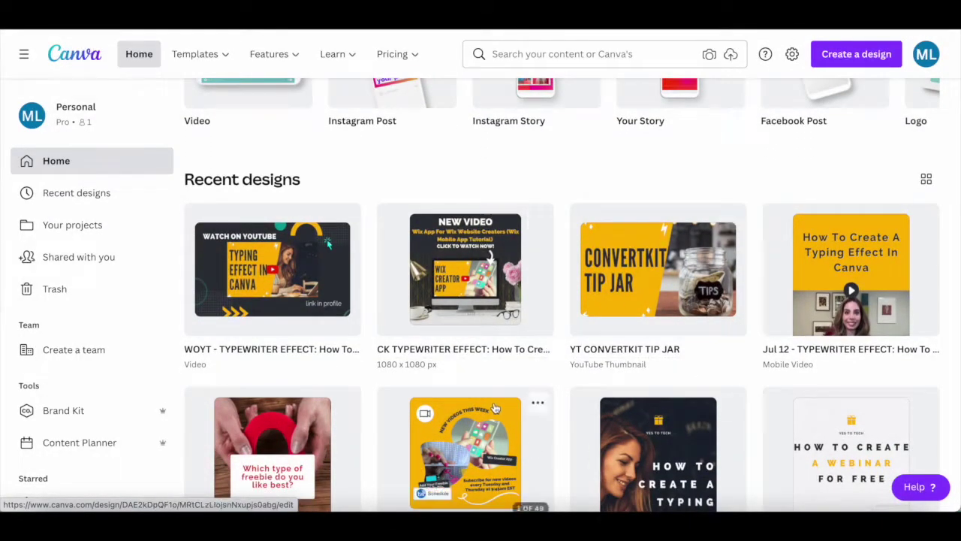
scroll(571, 346, up, 4)
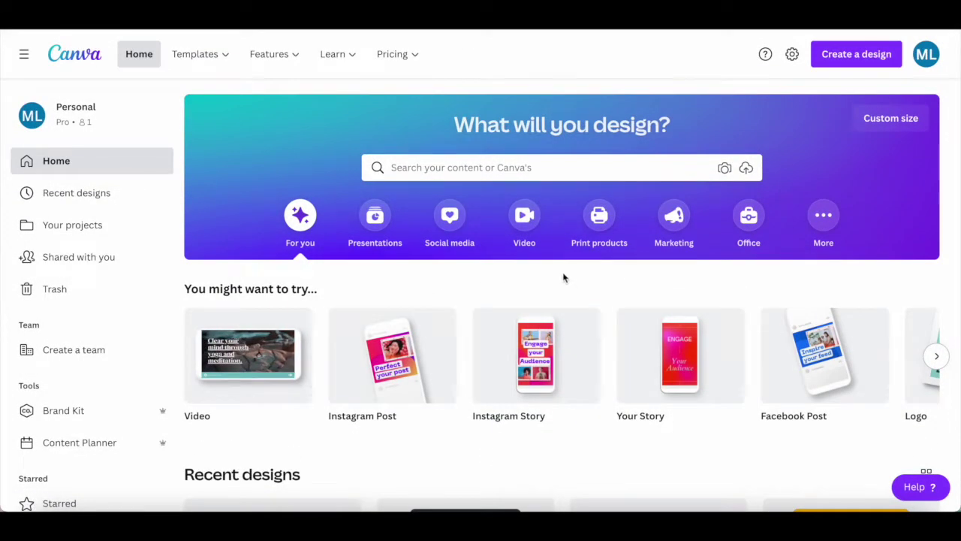
mouse_move(387, 397)
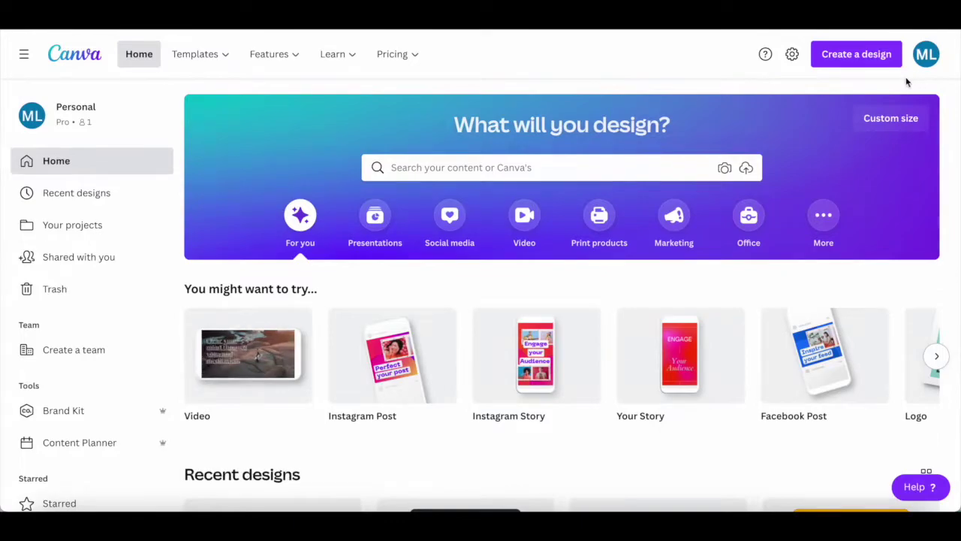
Search 'inst' and open the Instagram Story (1080 × 1920 px) templates, browsing the 87,928 results.
click(581, 167)
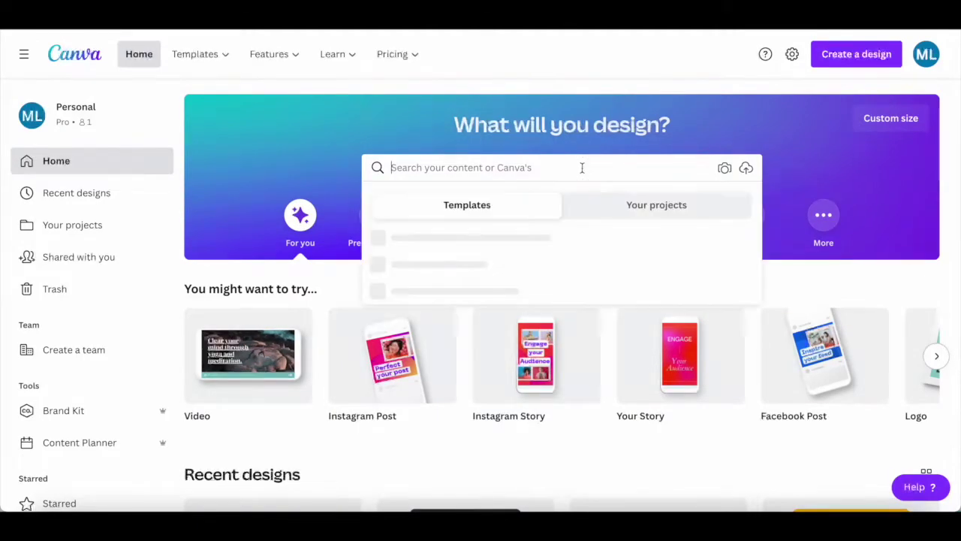
text(instagram story)
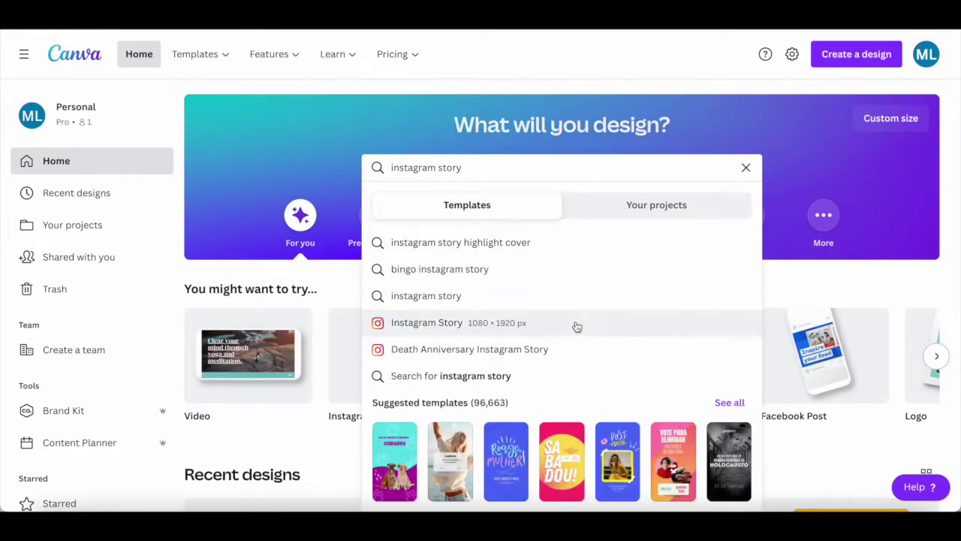
click(577, 325)
scroll(747, 145, down, 4)
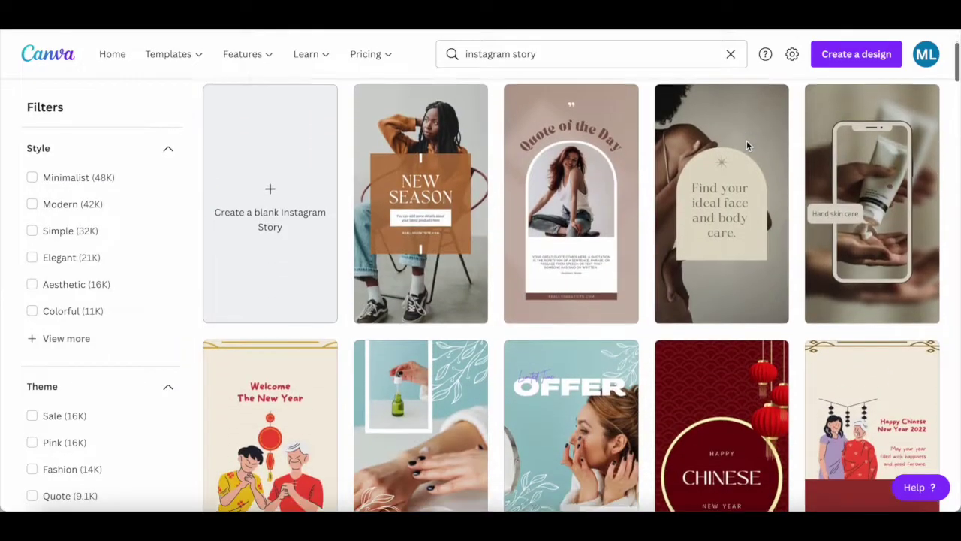
scroll(746, 146, down, 3)
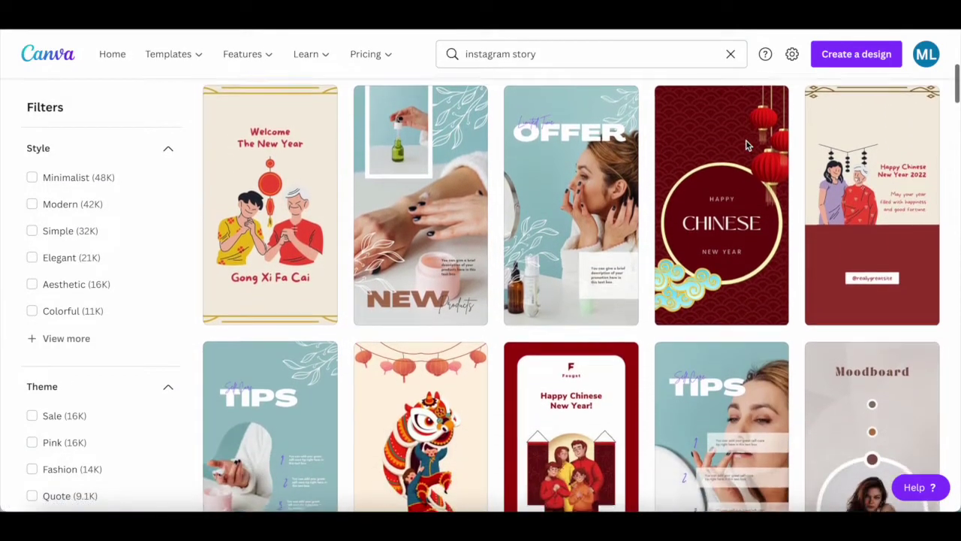
scroll(747, 145, down, 3)
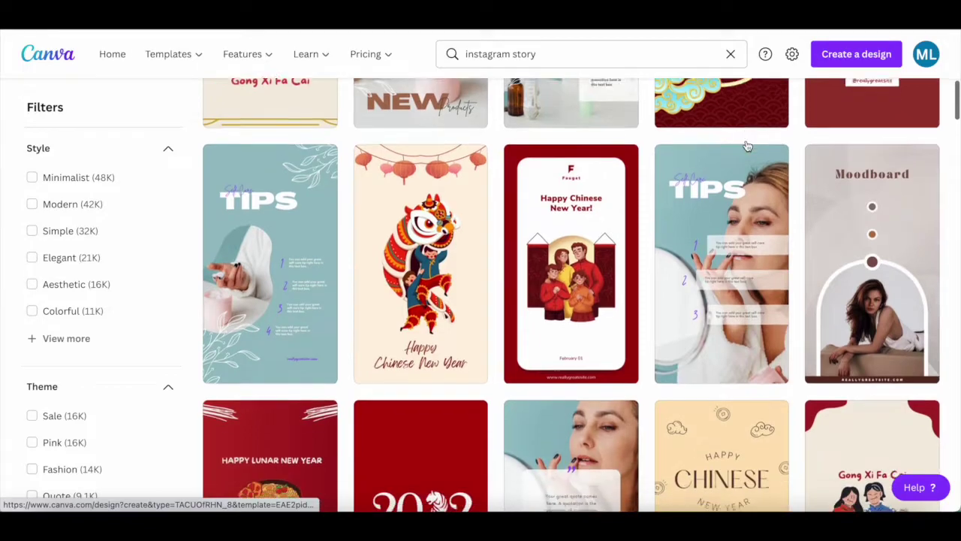
scroll(747, 146, up, 8)
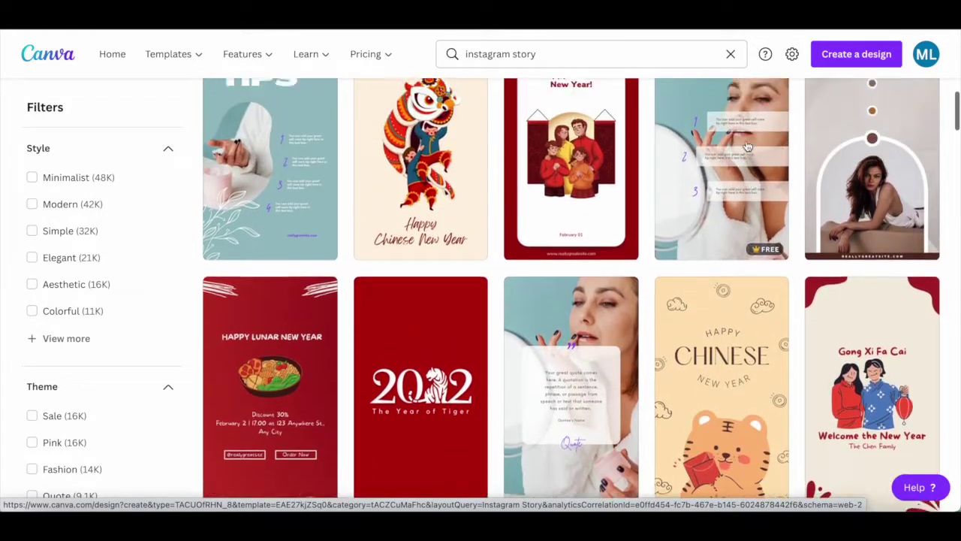
scroll(747, 146, up, 3)
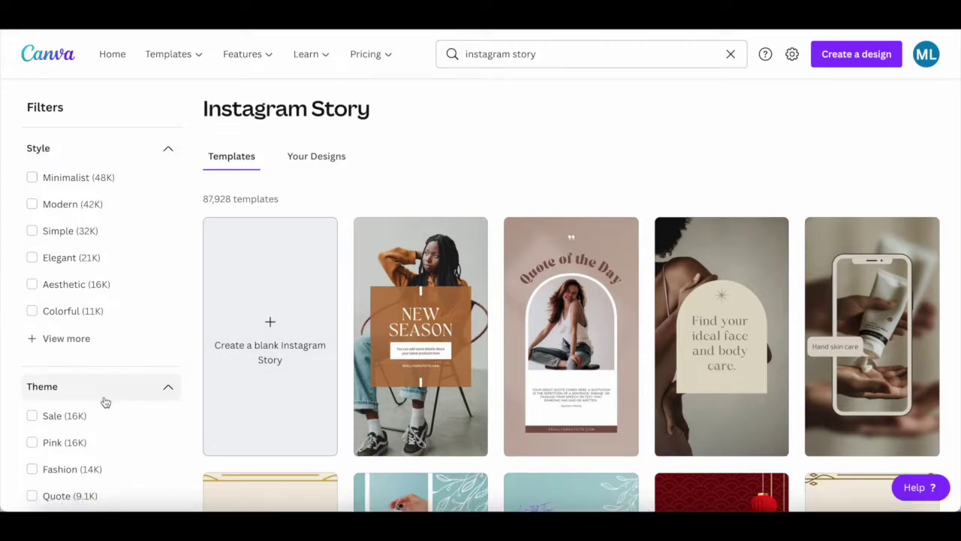
scroll(104, 420, down, 3)
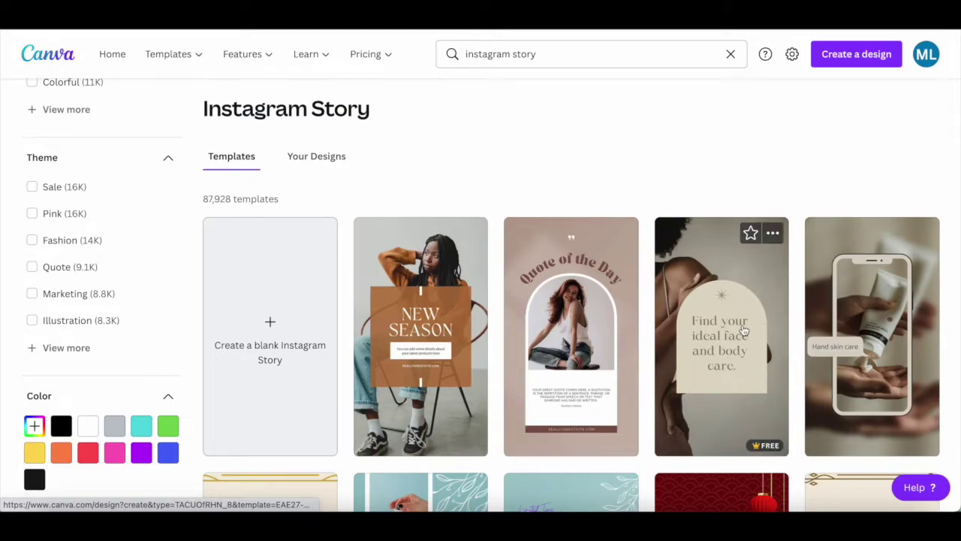
Start a blank Instagram Story and filter story templates by the recent search 'search bar'.
click(282, 372)
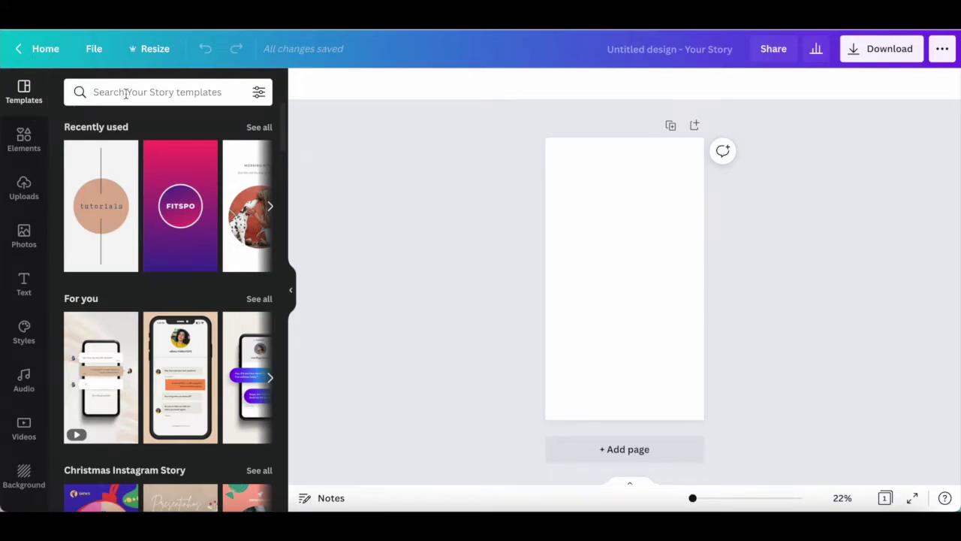
click(126, 92)
click(146, 156)
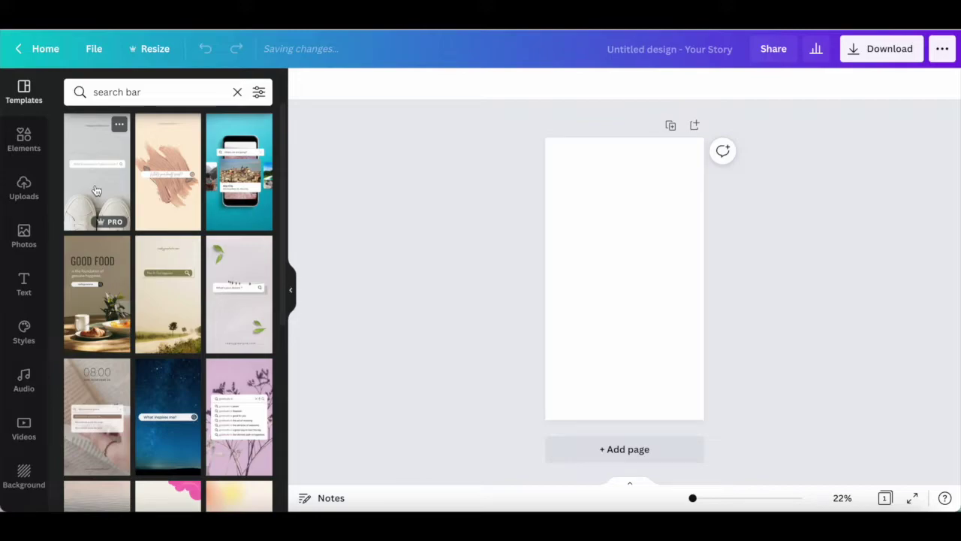
Apply the white-sneaker search-bar template and inspect its background, website line and search-bar text.
click(97, 190)
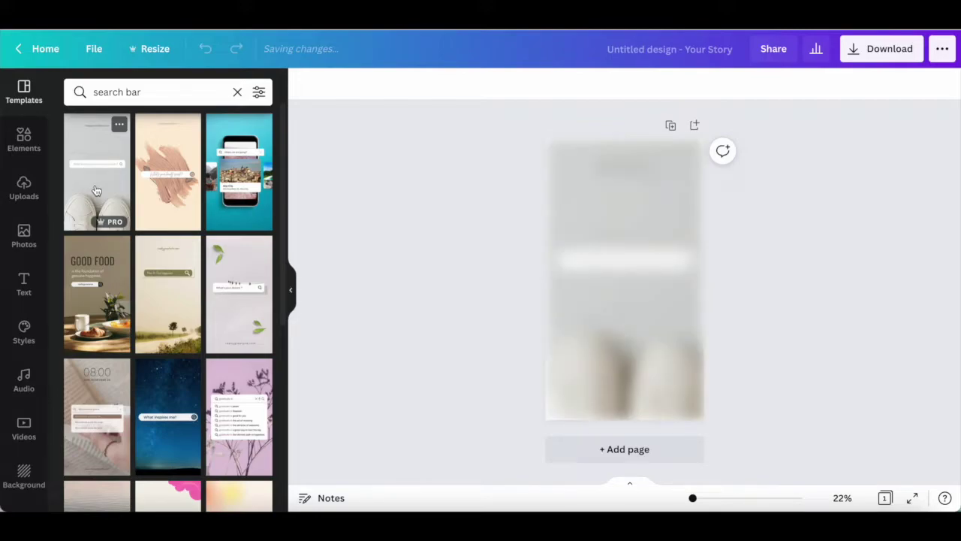
click(628, 215)
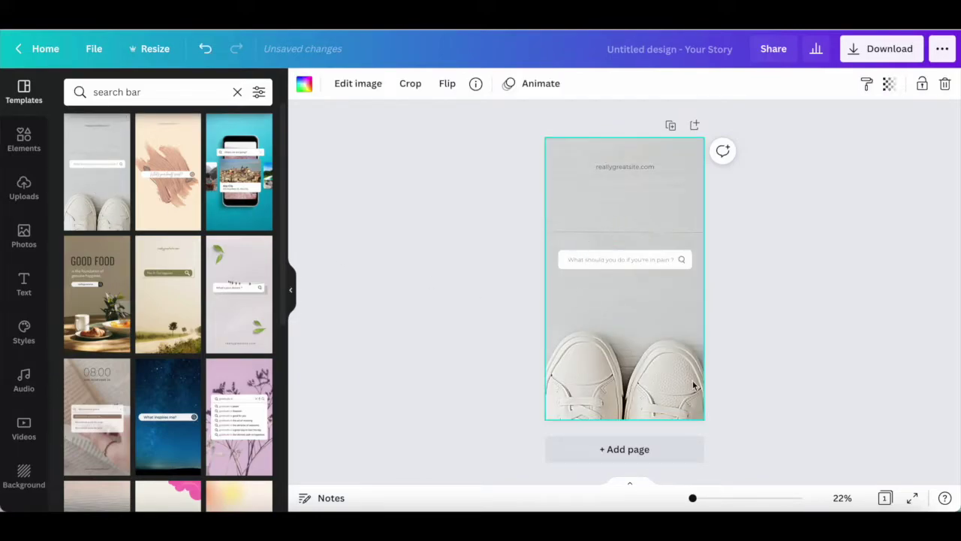
click(640, 168)
click(642, 262)
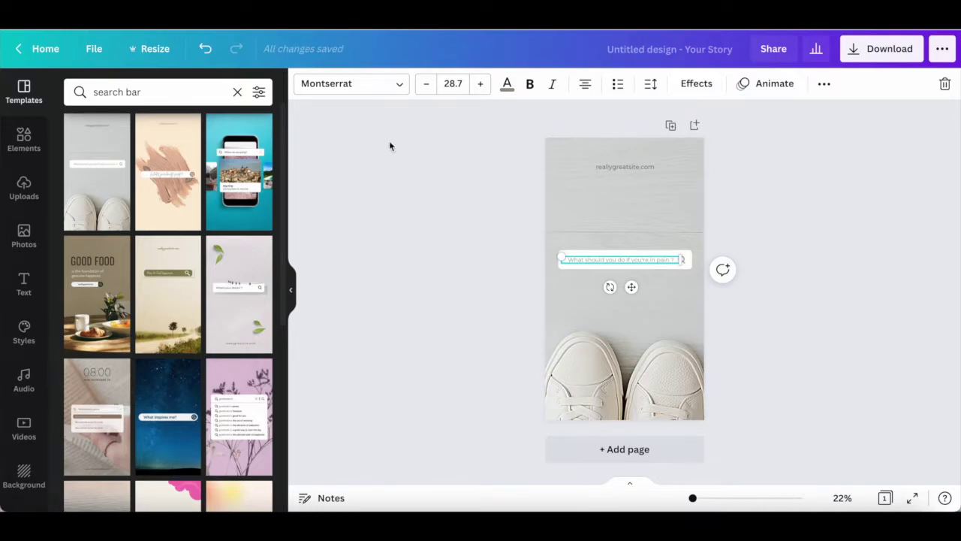
click(24, 239)
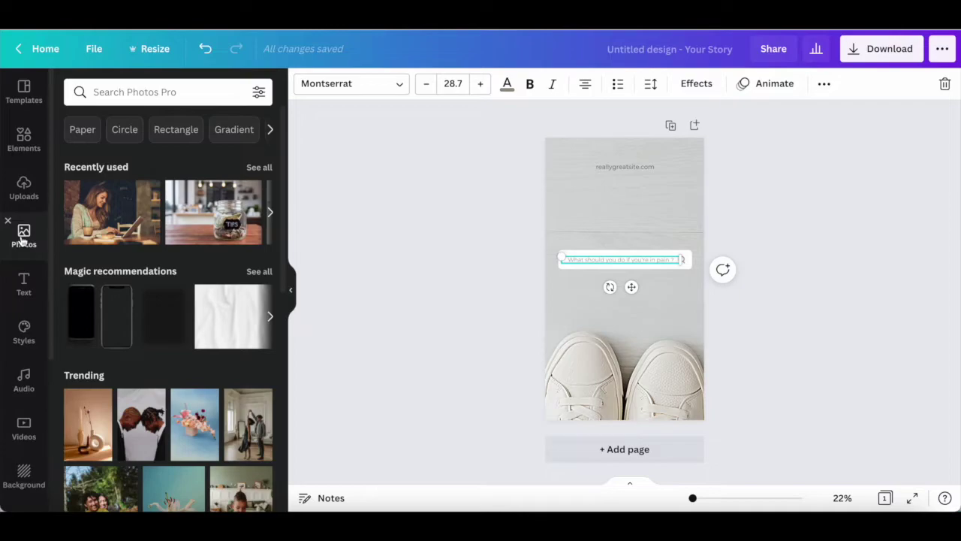
Drag the woman-at-laptop photo onto the page as background, then select the top website text.
drag(94, 229, 556, 223)
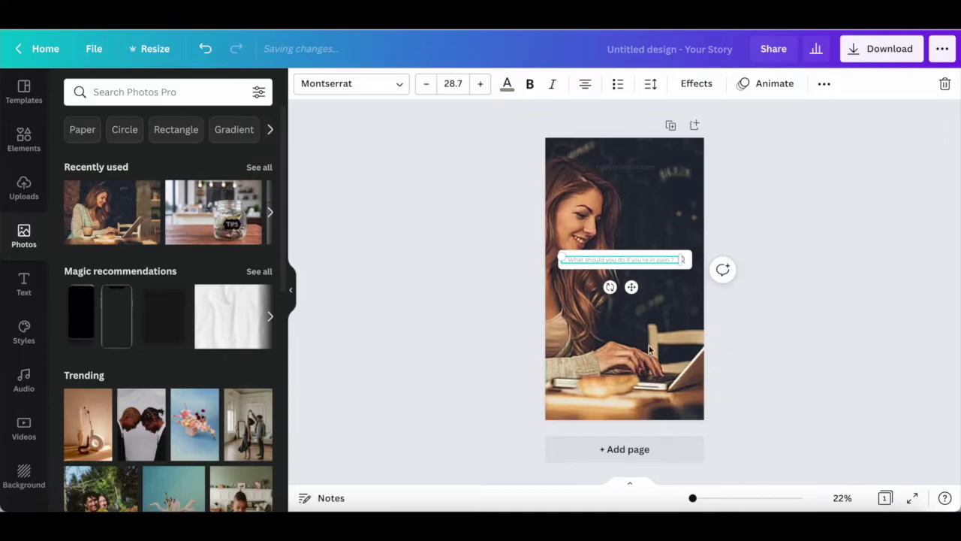
click(632, 169)
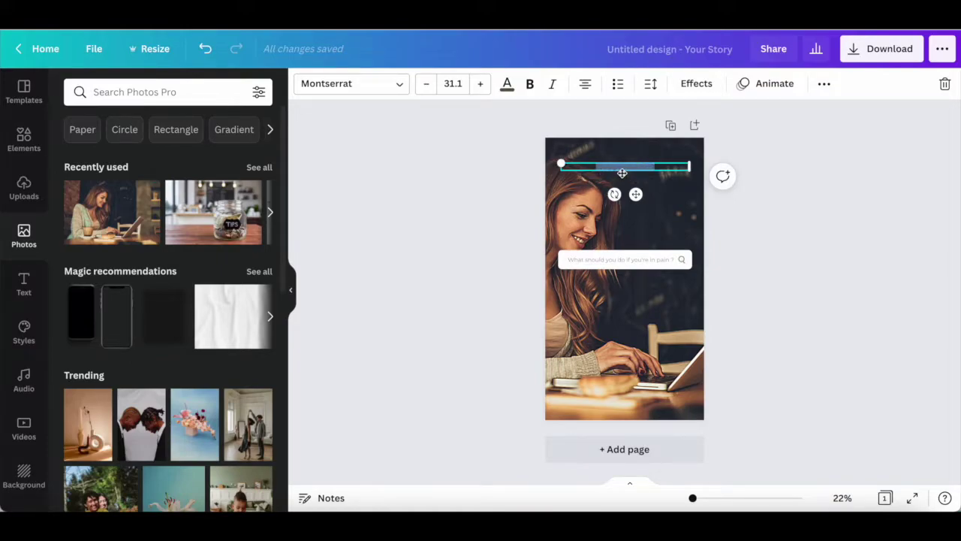
Replace the top website line with yestotech.com in white Raleway Heavy.
key(BackSpace)
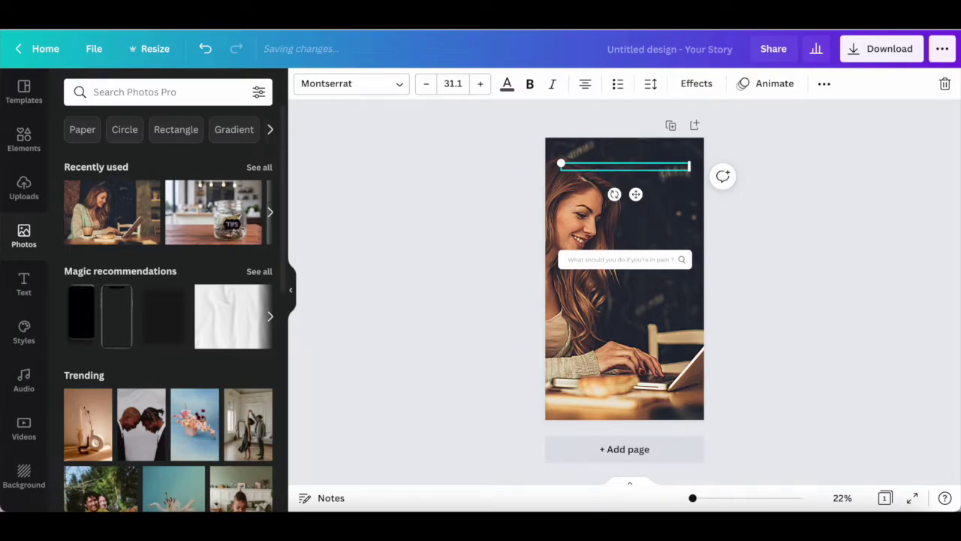
click(401, 89)
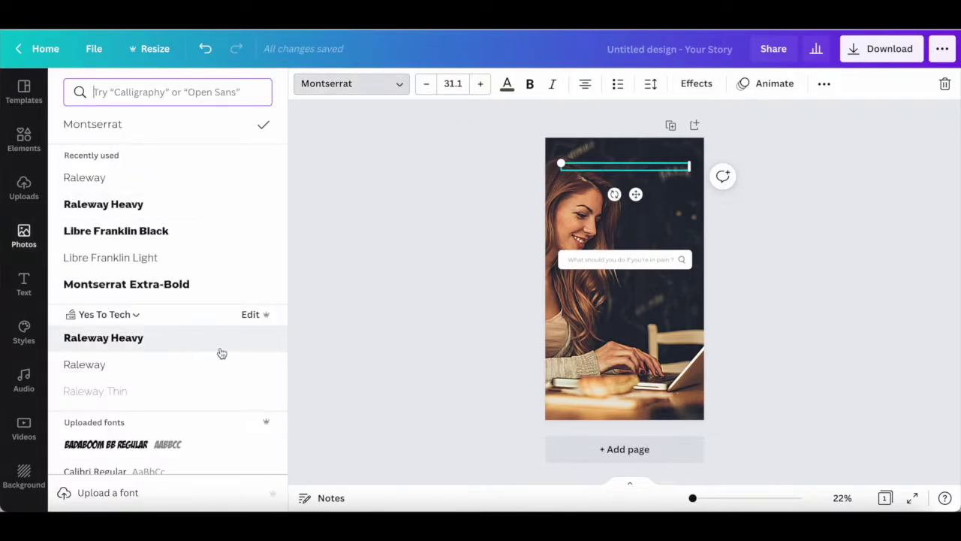
click(222, 345)
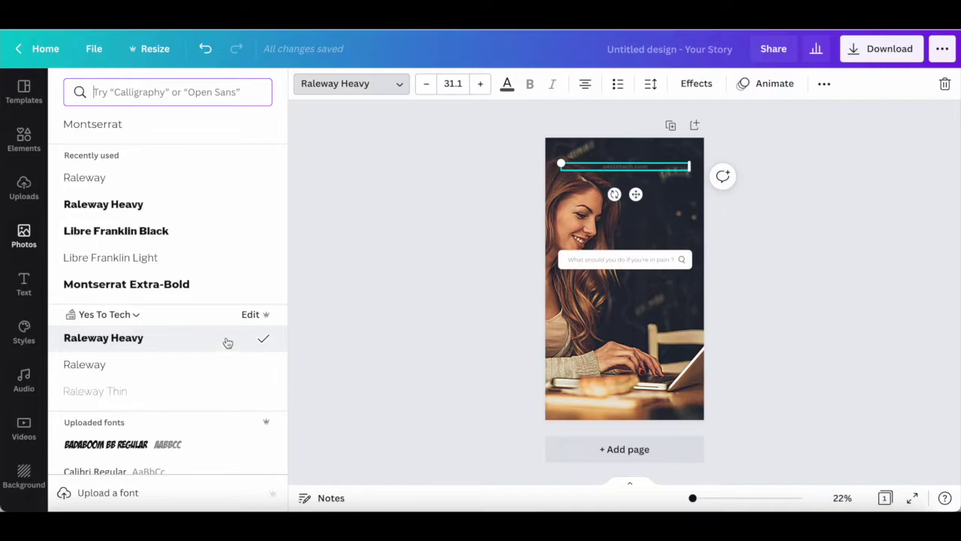
click(507, 84)
click(197, 250)
click(513, 243)
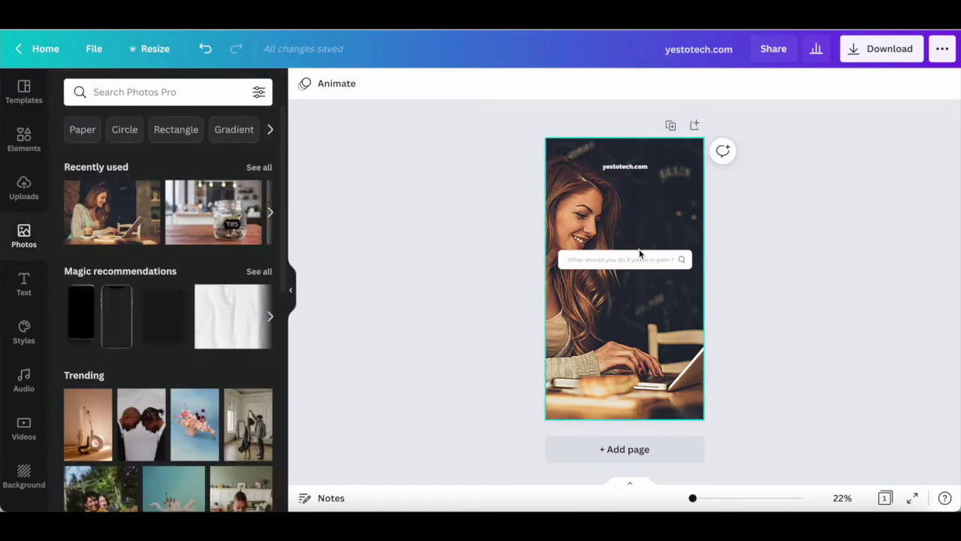
Rewrite the search-bar text as 'How To Create A Typing Effect in Canva'.
click(601, 264)
key(ctrl+a)
text(How To)
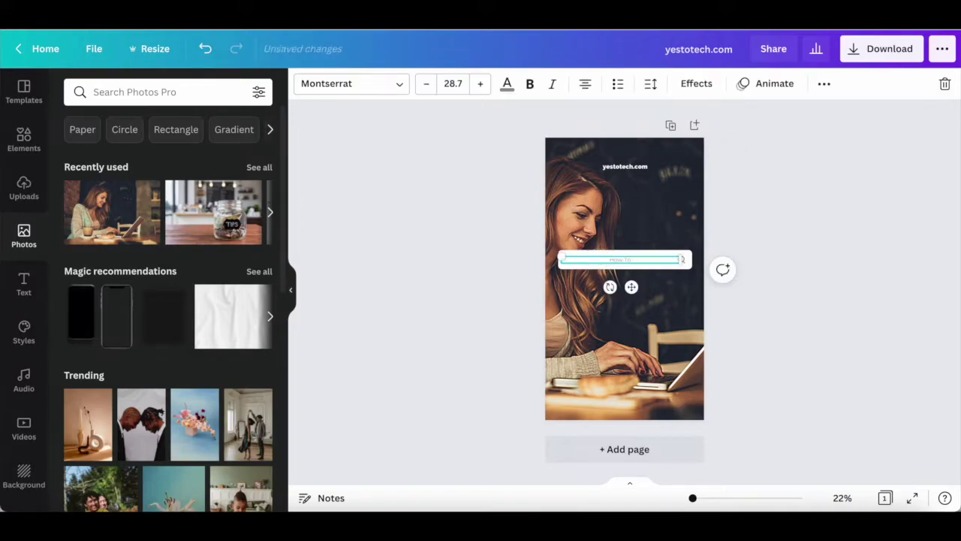
text( Create A Tips)
text(ing Effect)
text( In Canva)
Change the search-bar sentence's font from Montserrat to Raleway.
triple_click(579, 259)
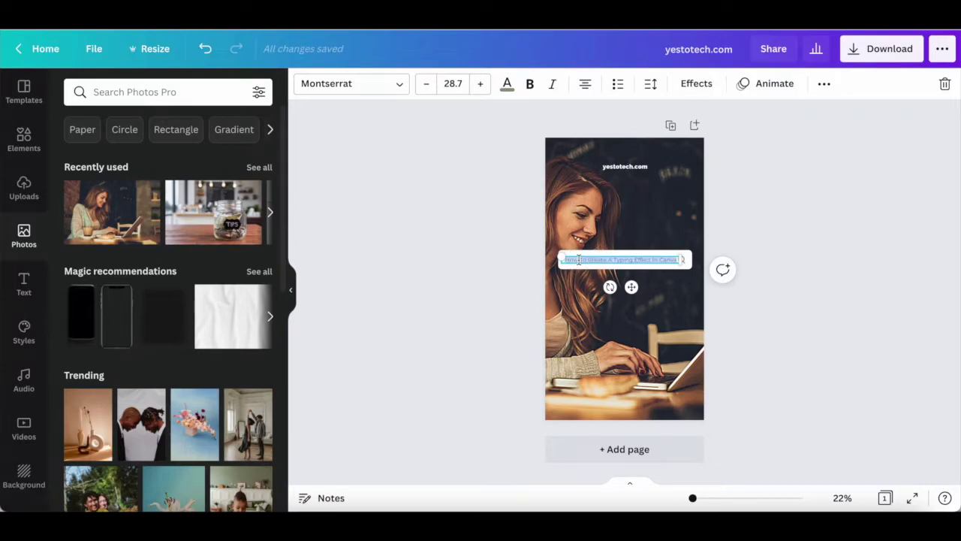
click(397, 89)
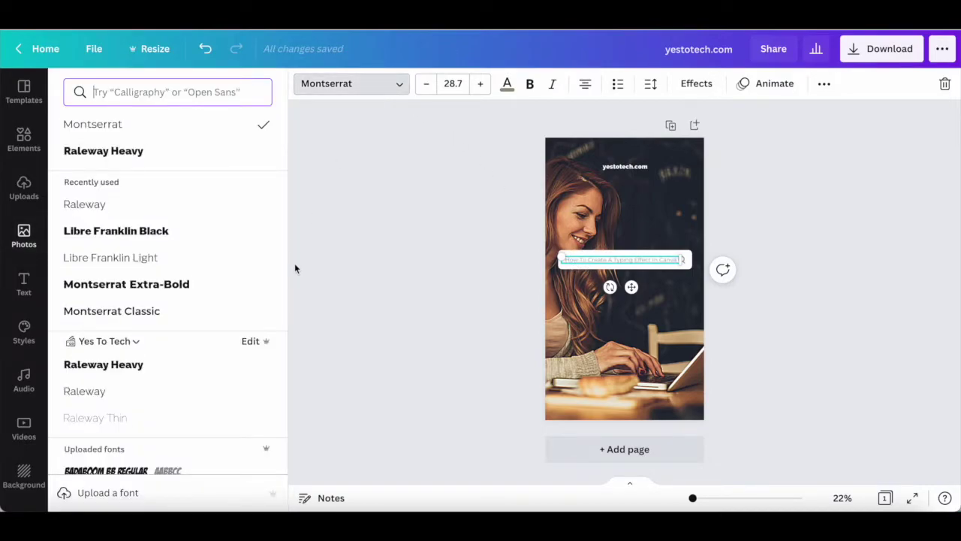
click(232, 388)
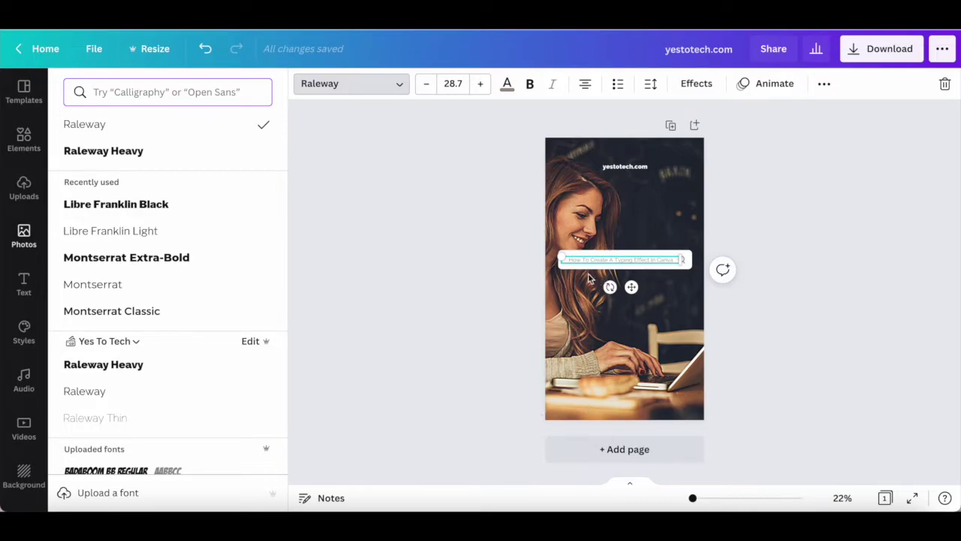
double_click(615, 258)
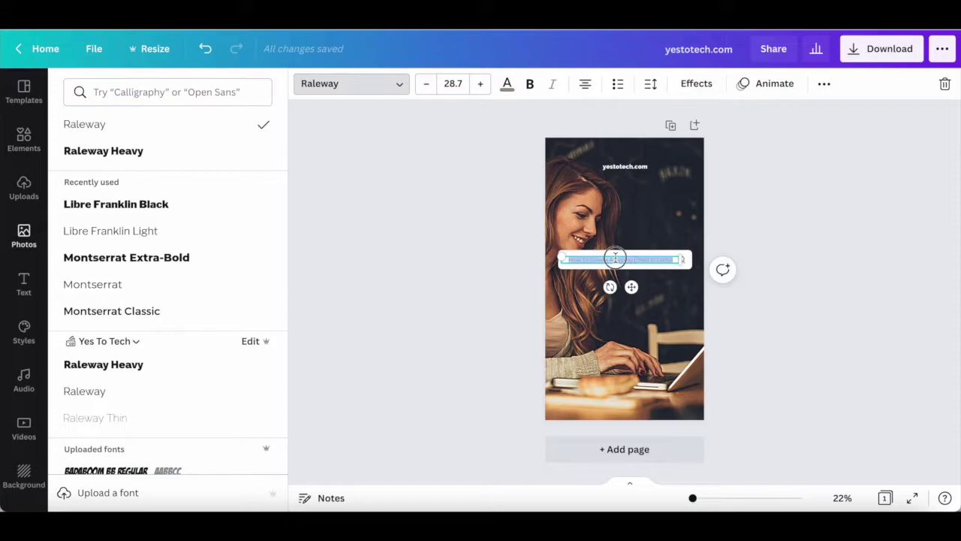
Apply the Typewriter text animation to the search-bar text and watch its 5.0s full-screen preview.
click(770, 85)
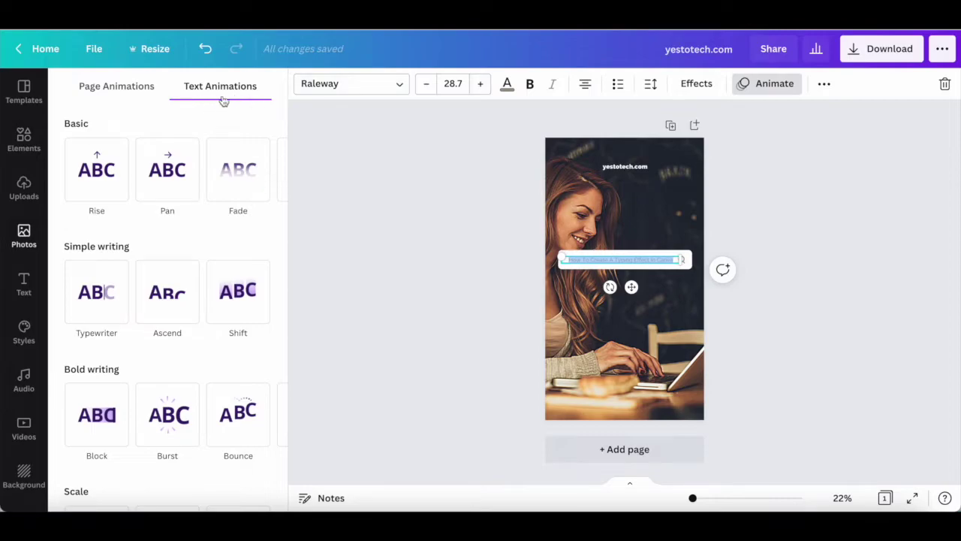
click(123, 93)
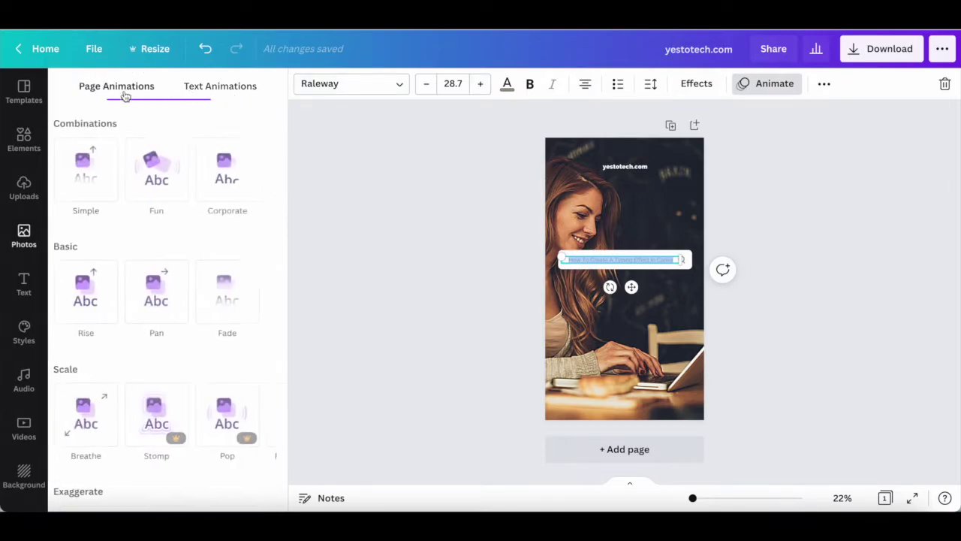
click(214, 89)
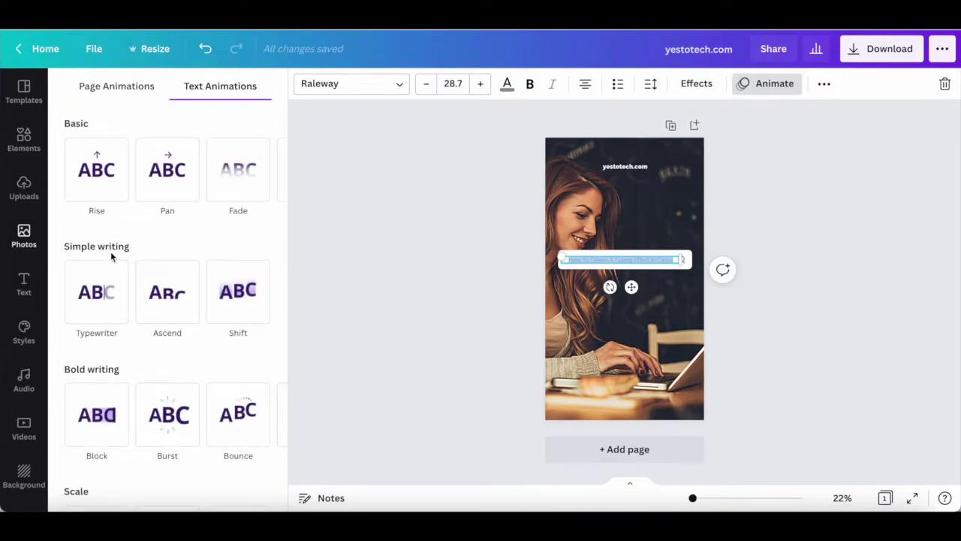
click(95, 311)
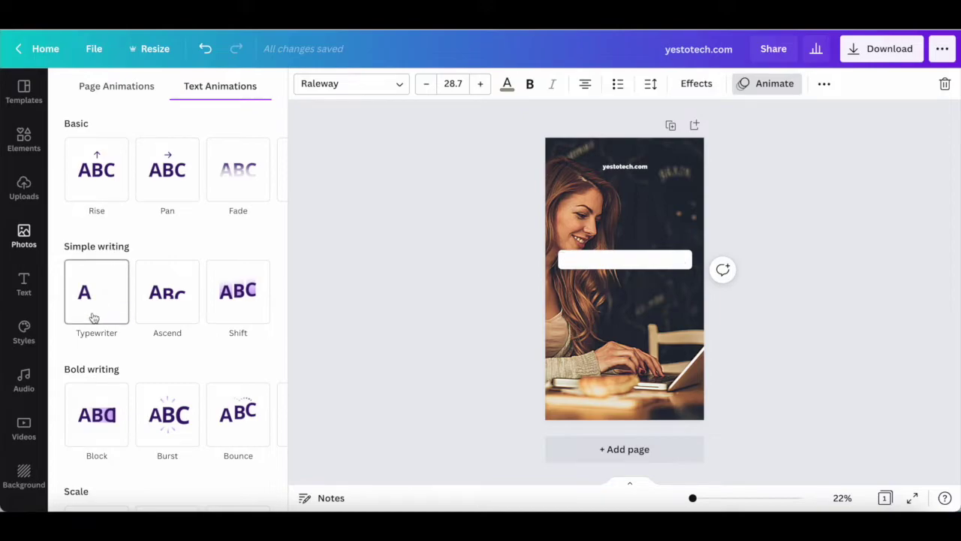
click(95, 314)
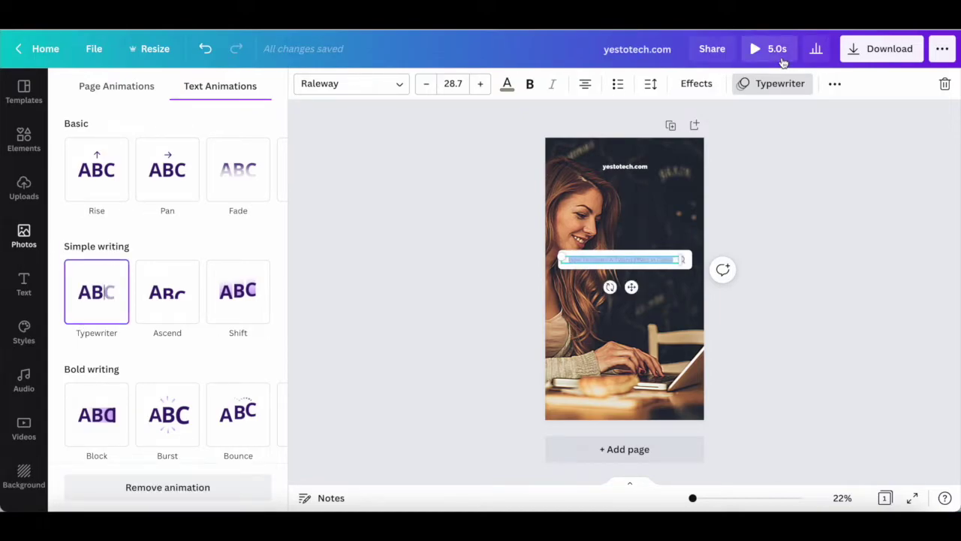
click(780, 59)
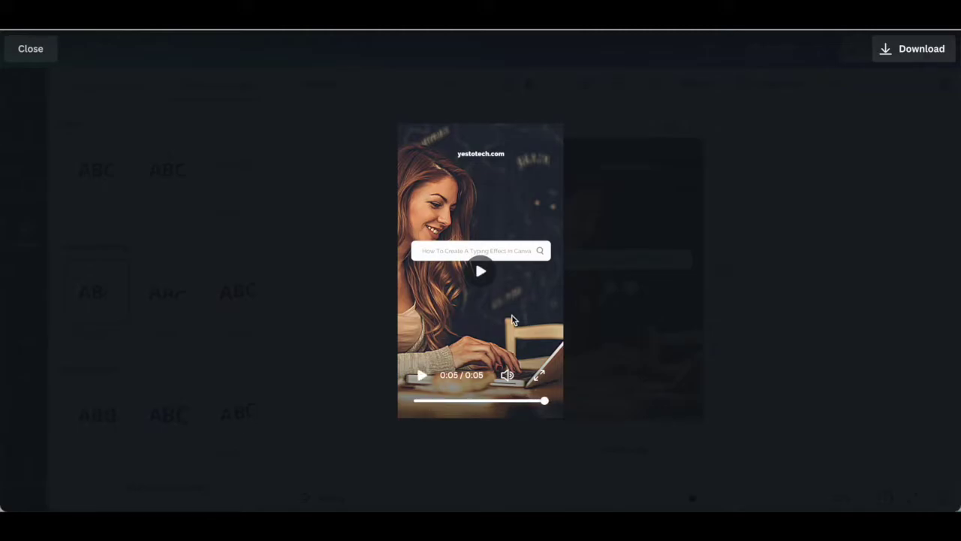
key(Escape)
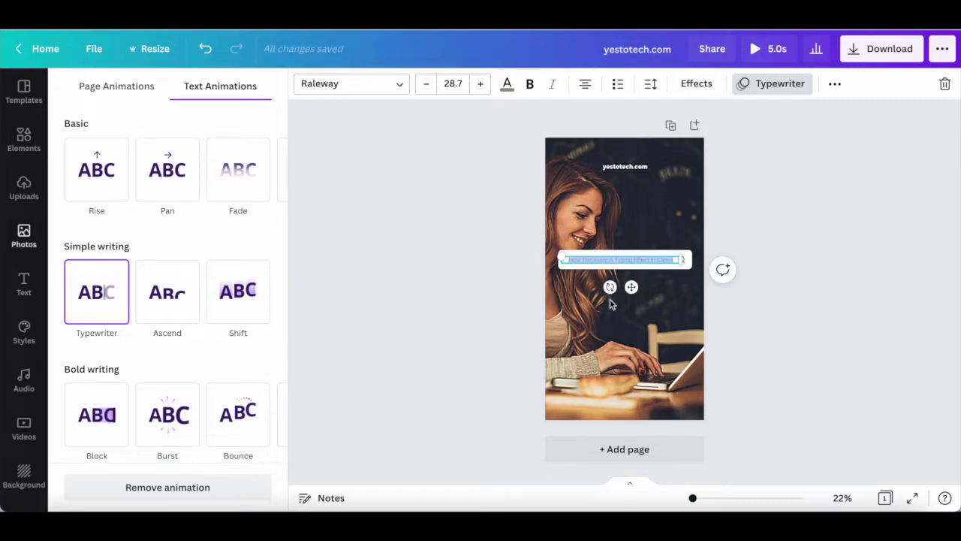
Close the Text Animations panel, then select the search-bar text box and the background photo.
click(583, 362)
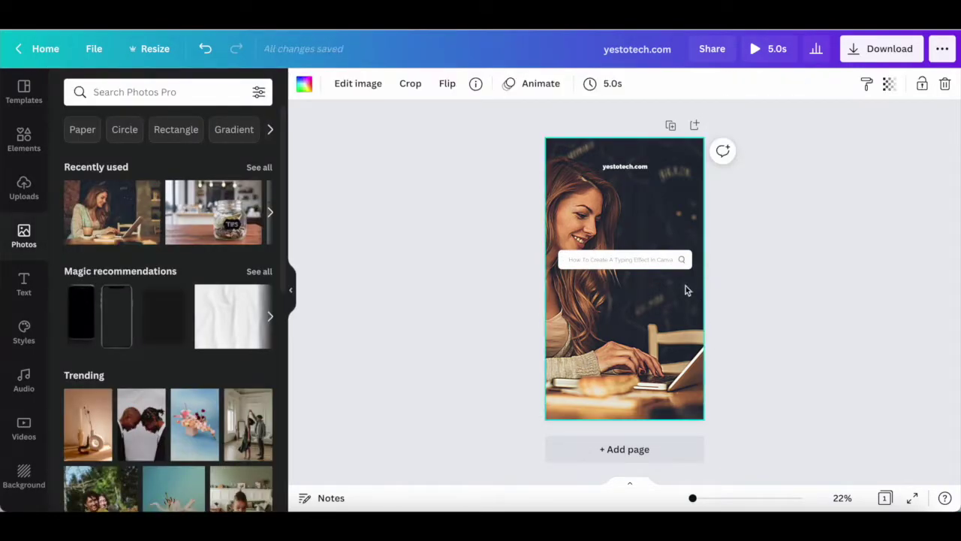
click(638, 262)
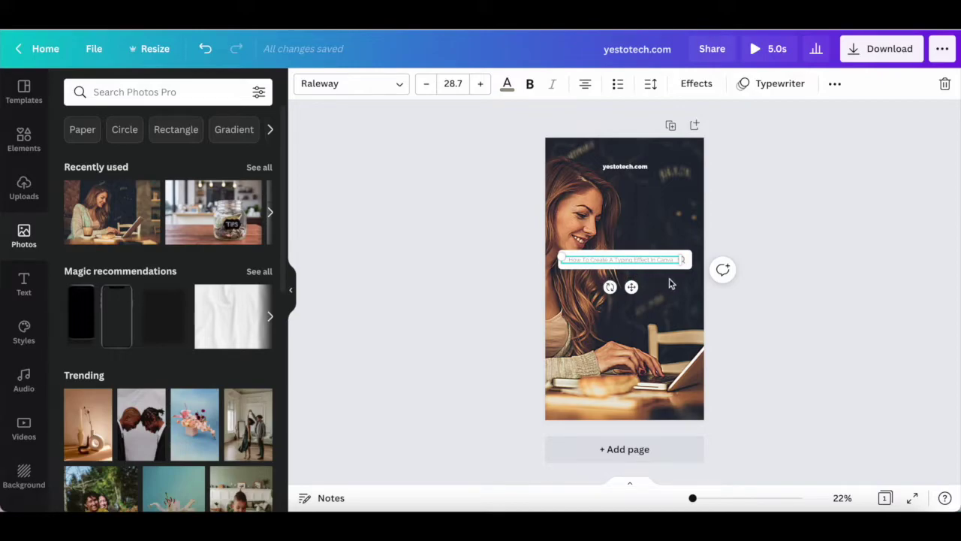
click(653, 347)
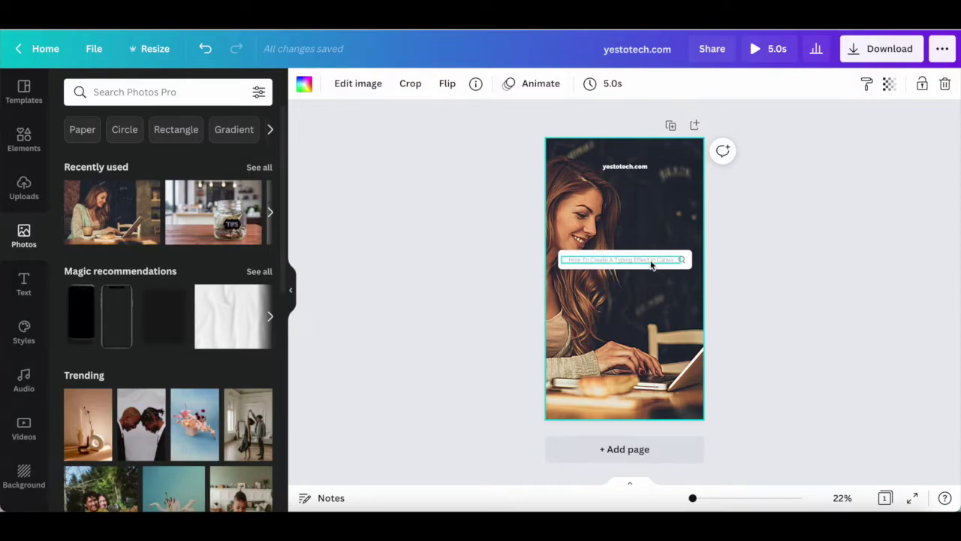
Change the page duration from 5.0 to 10.0 seconds.
click(614, 86)
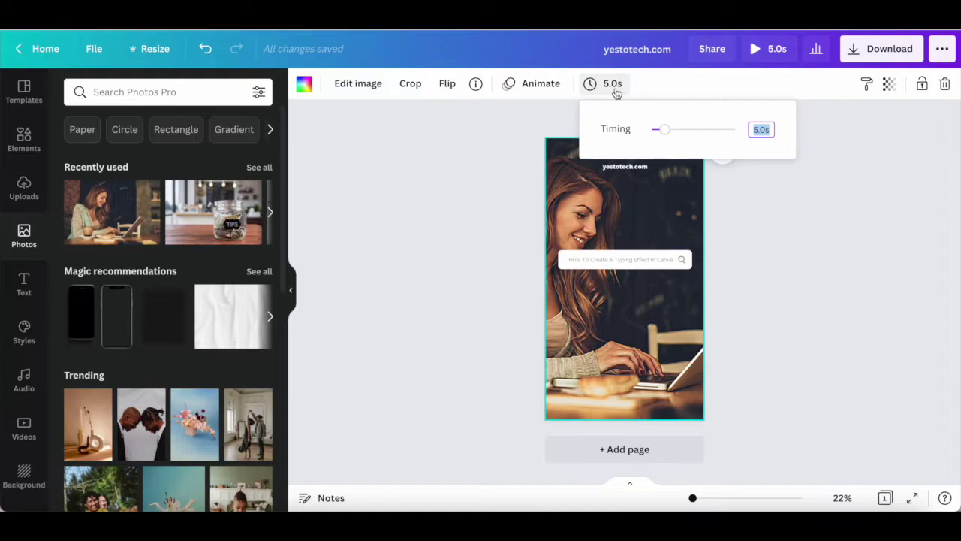
drag(666, 132, 593, 142)
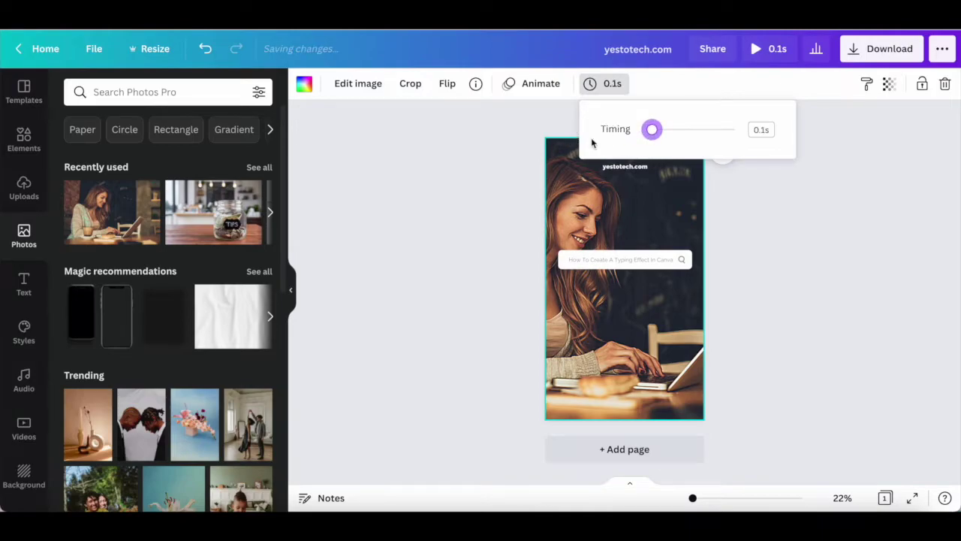
click(757, 130)
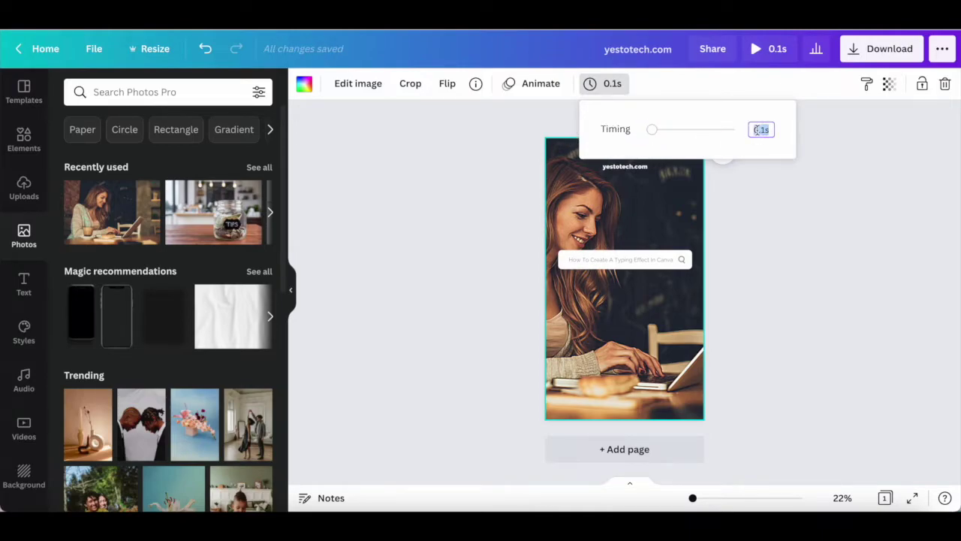
text(10)
key(Return)
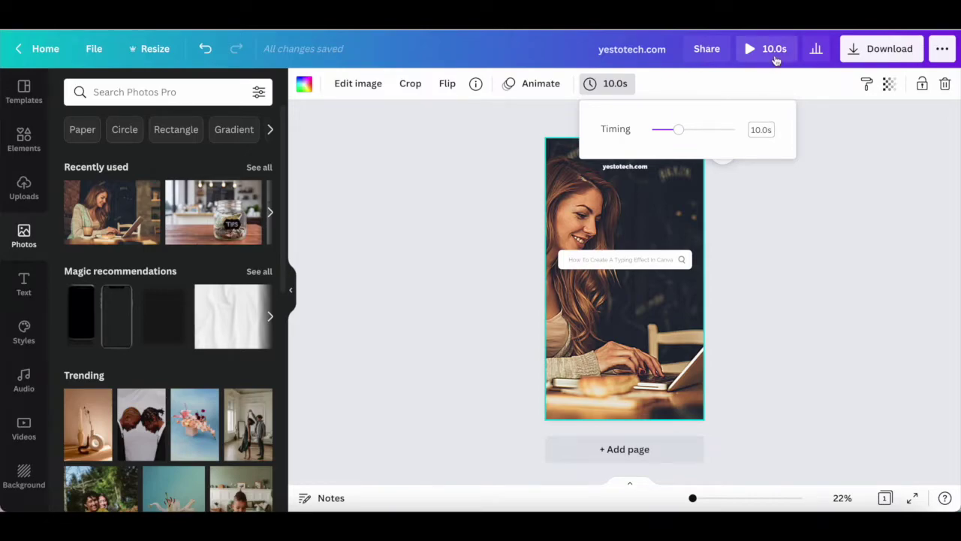
Play the 10.0-second story preview through, then close it to return to the editor.
click(774, 52)
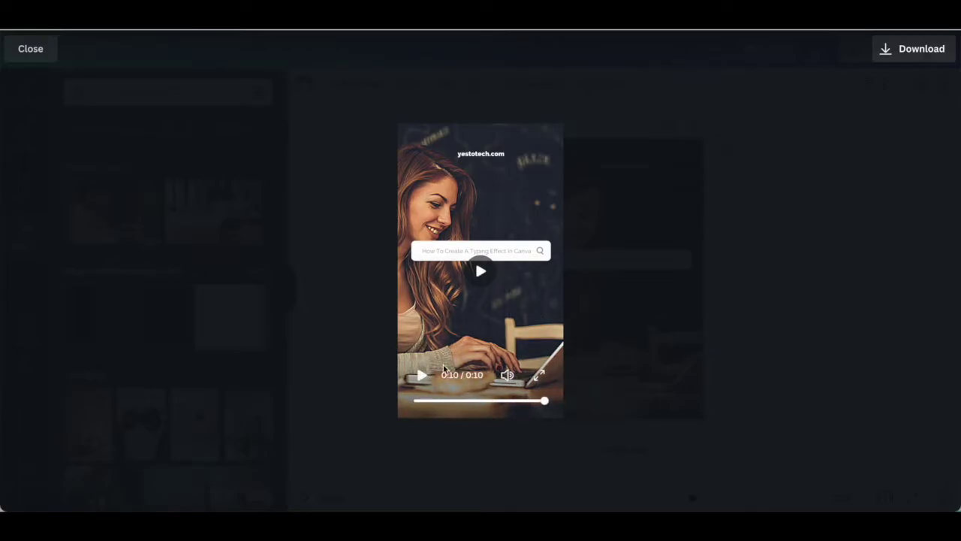
click(352, 171)
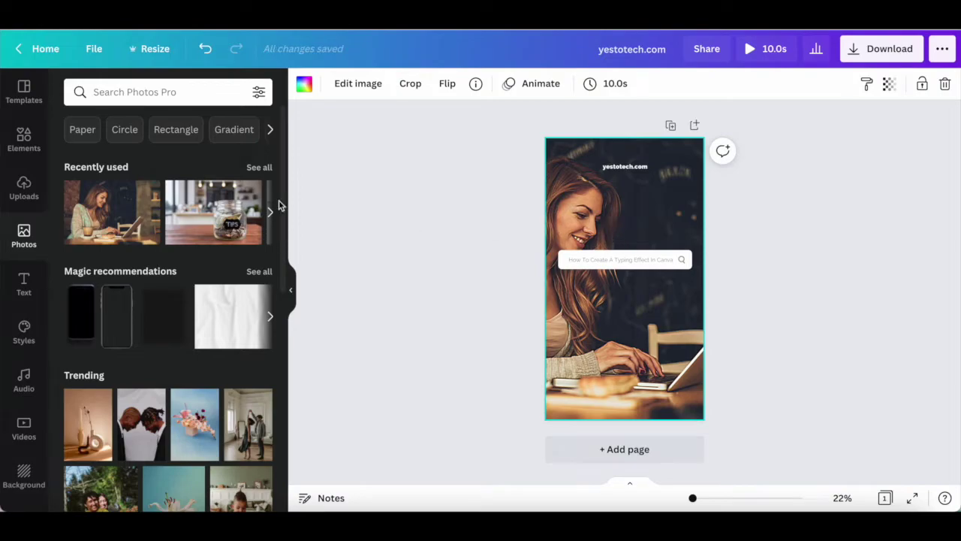
Browse Elements, Uploads and Photos, ending on the Text panel with headings and font combinations.
click(25, 143)
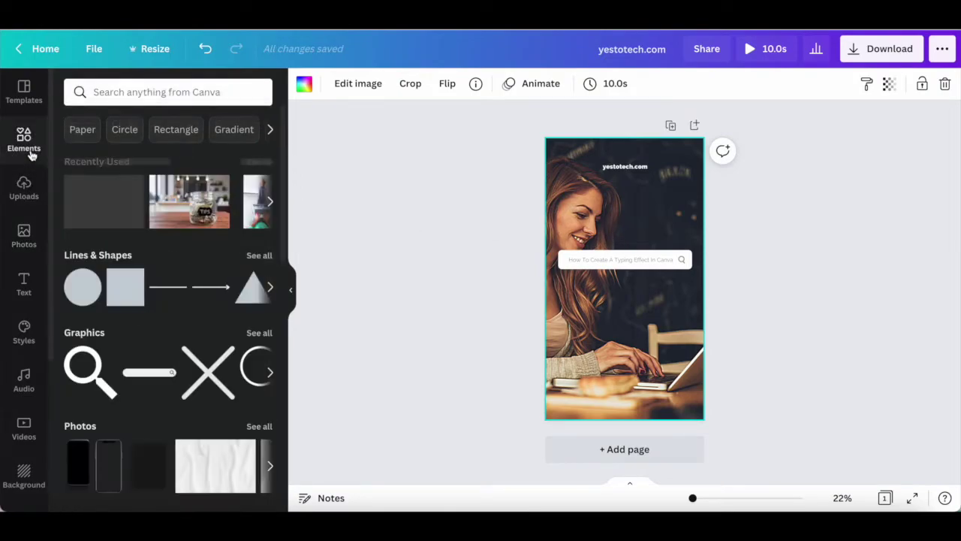
click(24, 190)
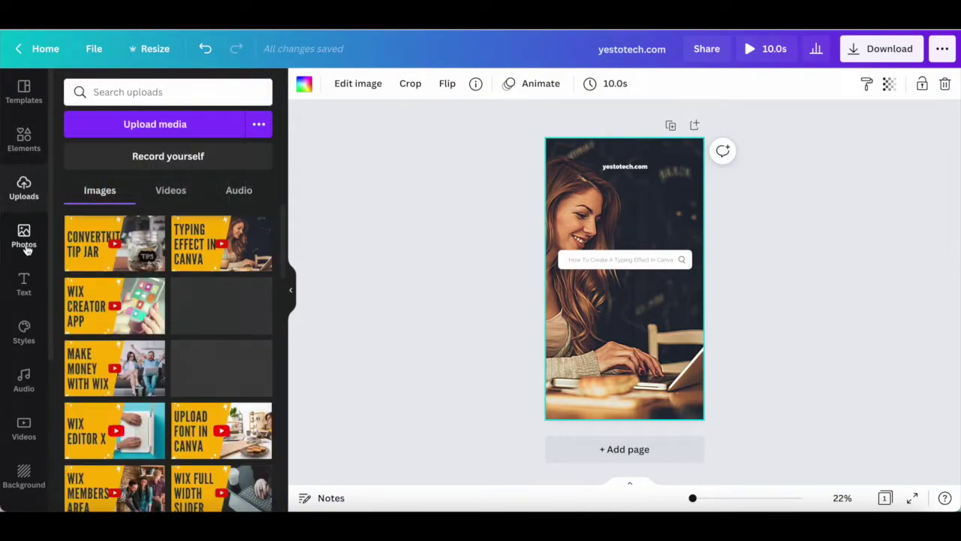
click(24, 248)
click(25, 281)
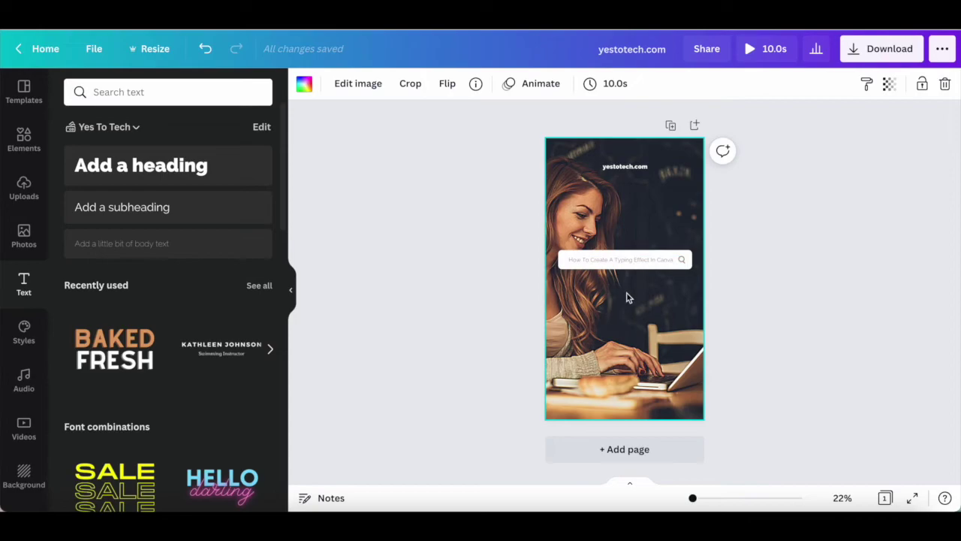
Retitle the design 'How To Create A Typing Effect In Canva' and bring up the Download options.
click(652, 50)
key(BackSpace)
text(How To Create )
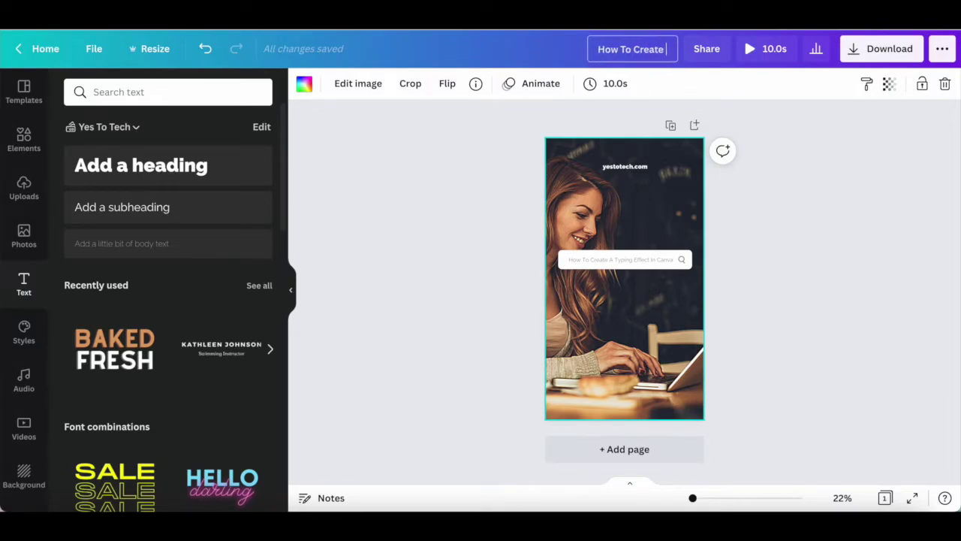
text(A Typing Eff)
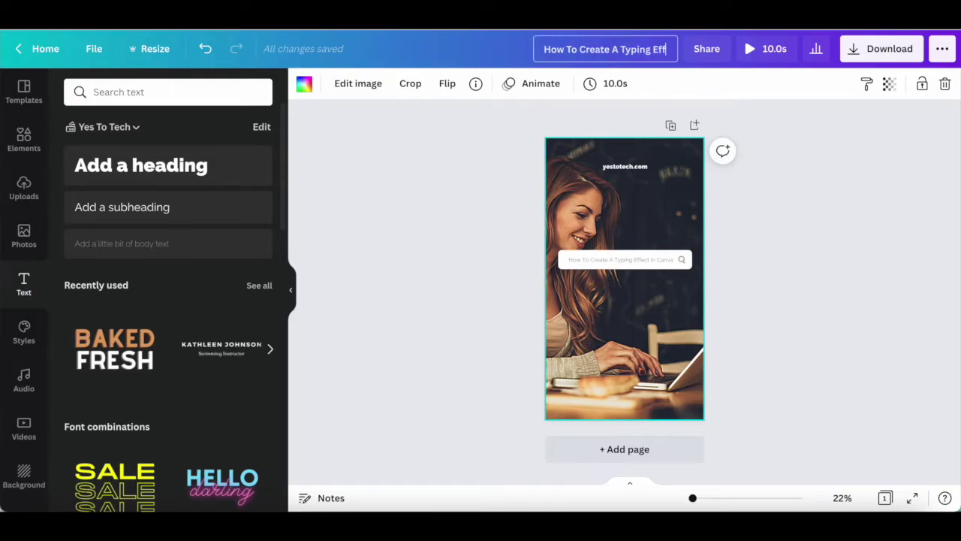
text(ect In Canva)
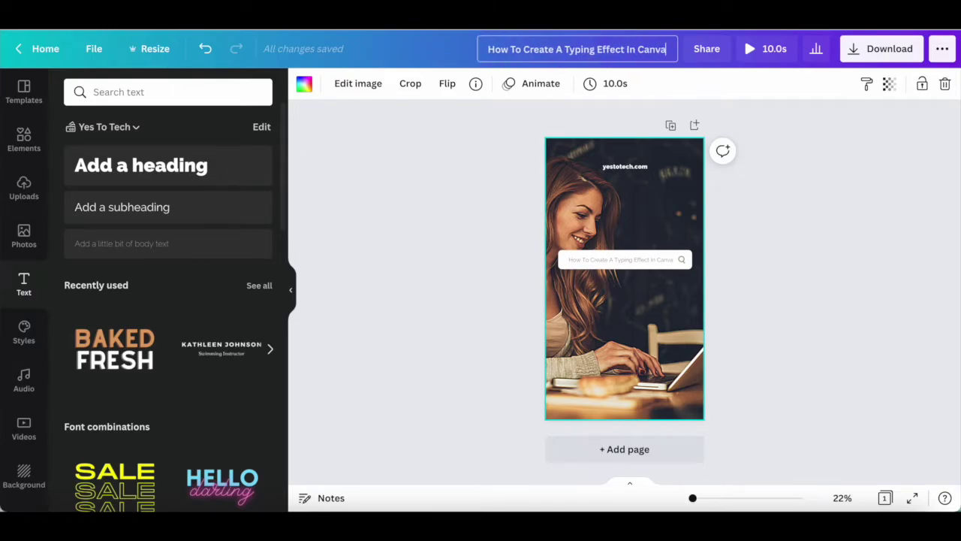
click(850, 54)
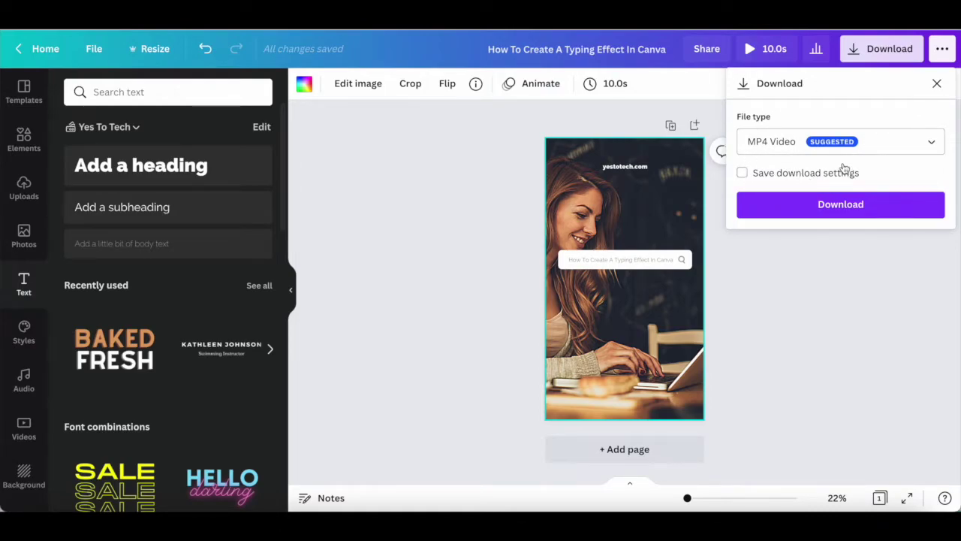
Download the story as an MP4 video and open the downloaded file to watch it.
click(896, 212)
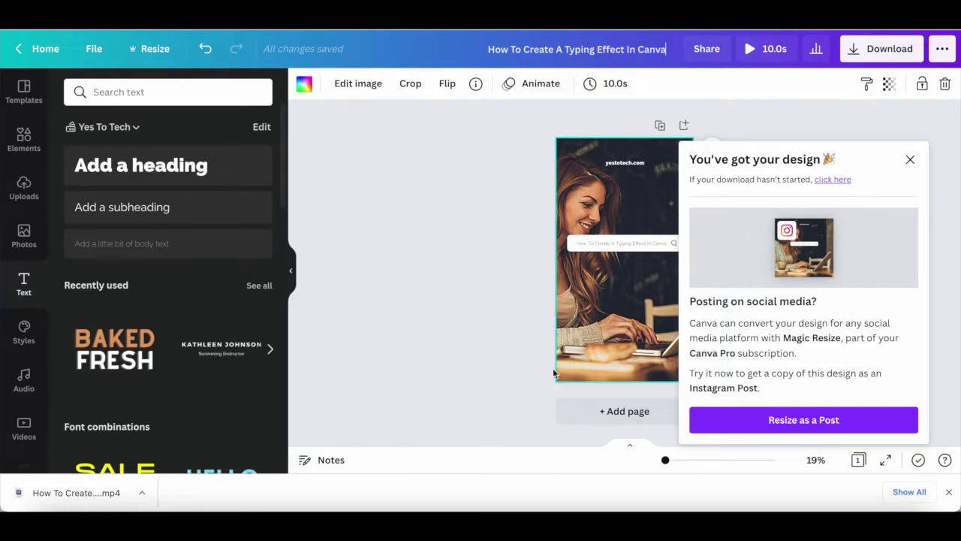
click(88, 494)
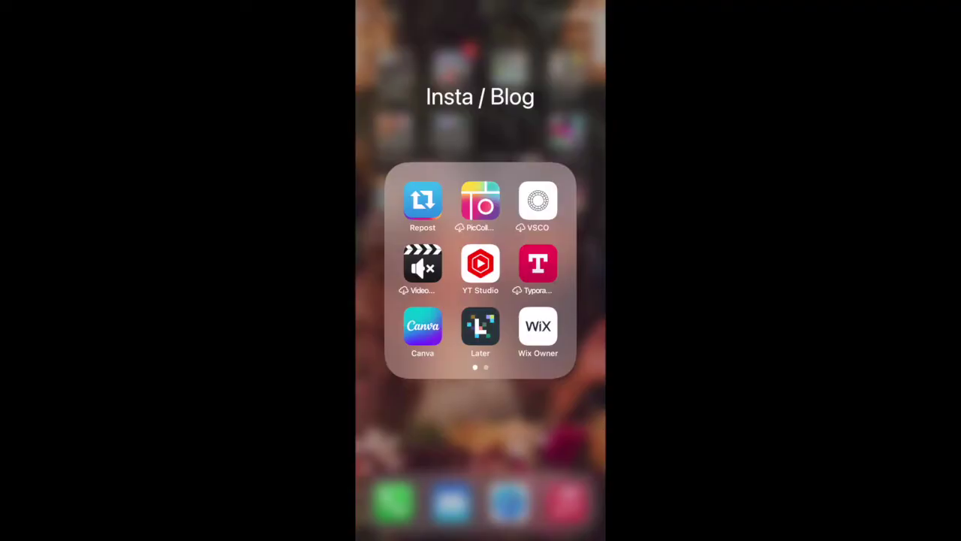
On the phone, launch Canva and download the story through Share > Download as MP4 Video.
click(422, 326)
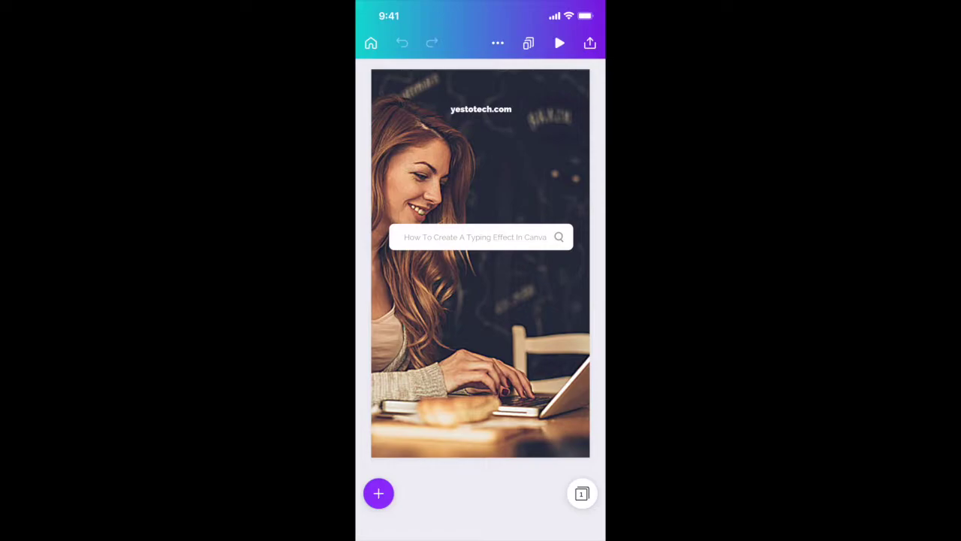
click(589, 43)
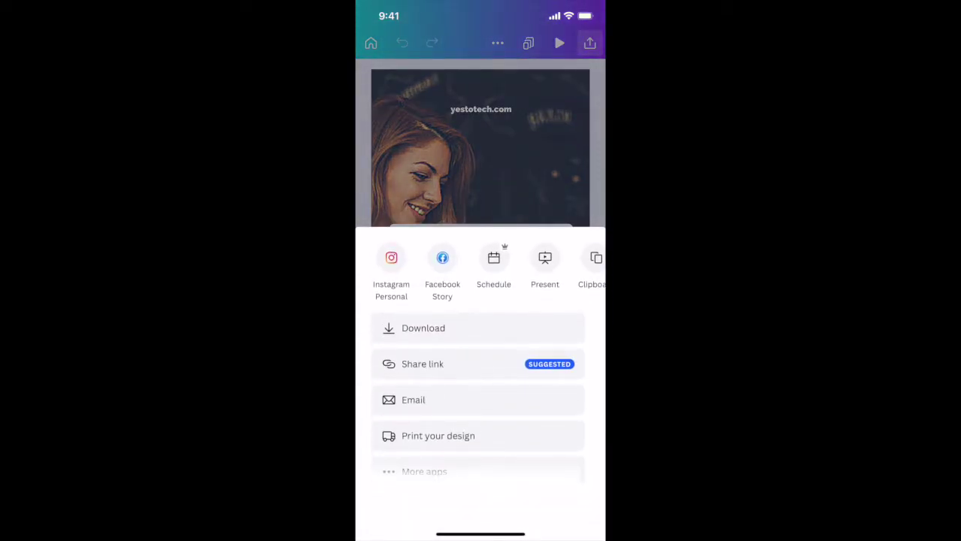
click(423, 327)
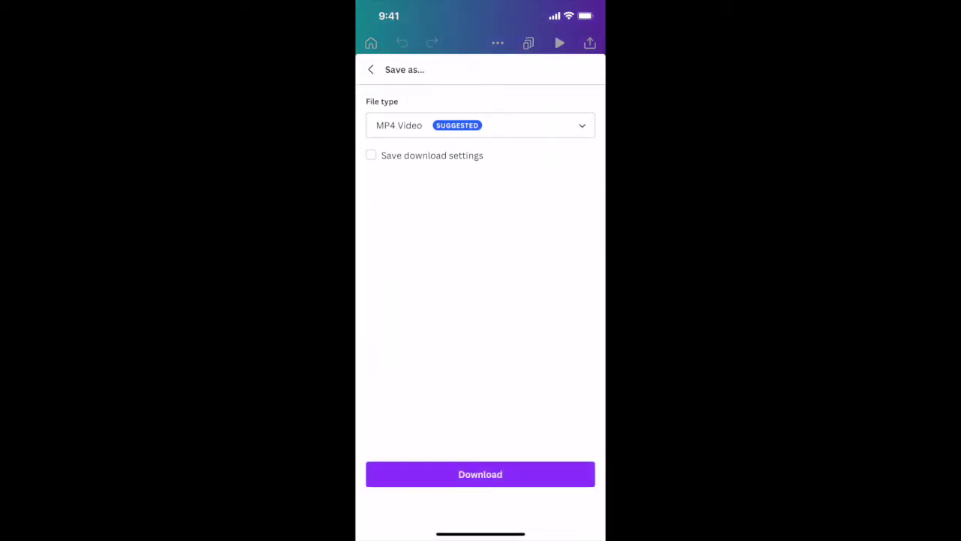
click(481, 474)
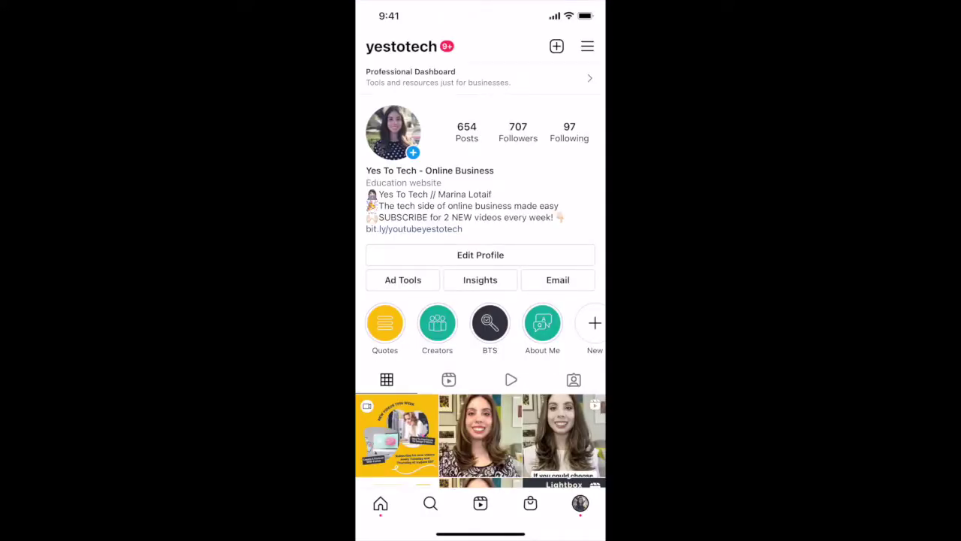
Bring up Instagram's Create options from the + icon on the profile page.
click(557, 46)
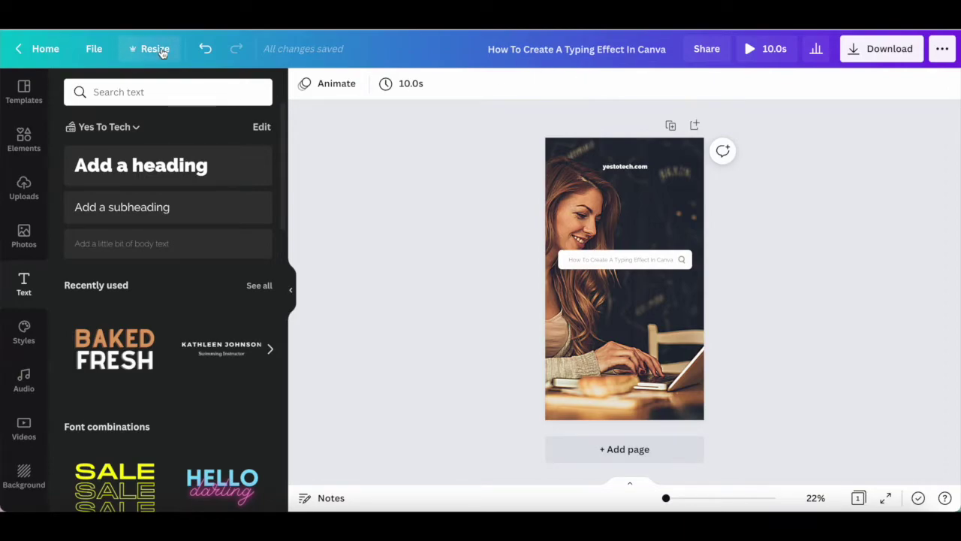
Make a YouTube Intro-sized copy of the design using Resize.
click(161, 53)
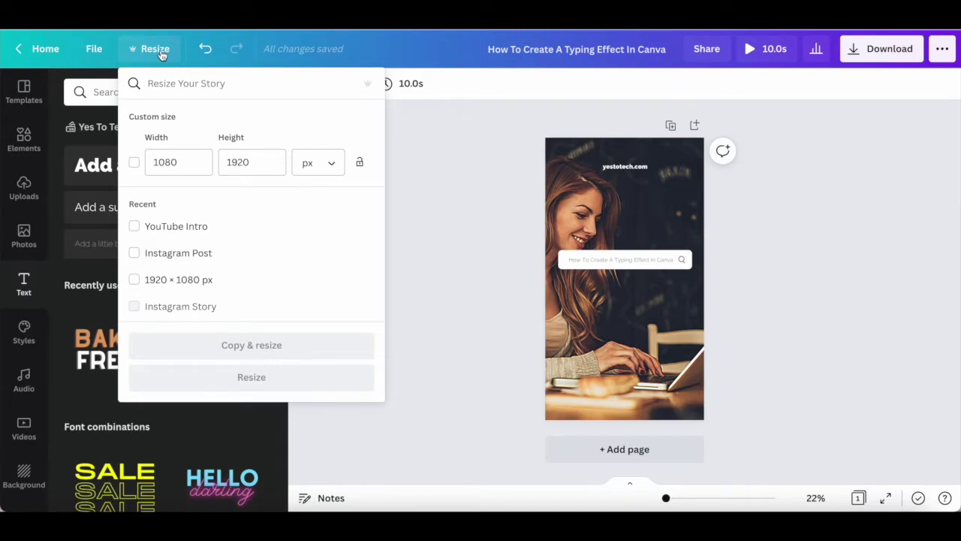
text(youtube)
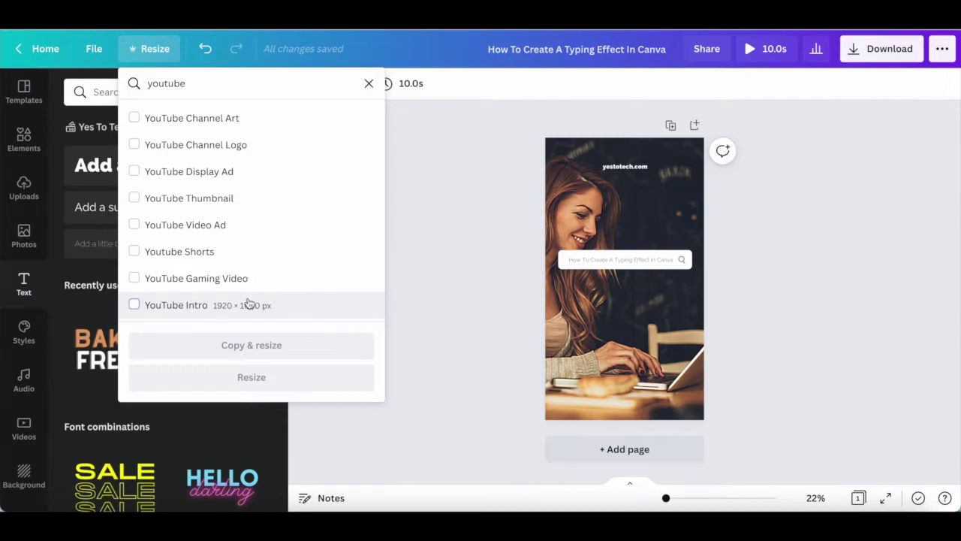
click(248, 302)
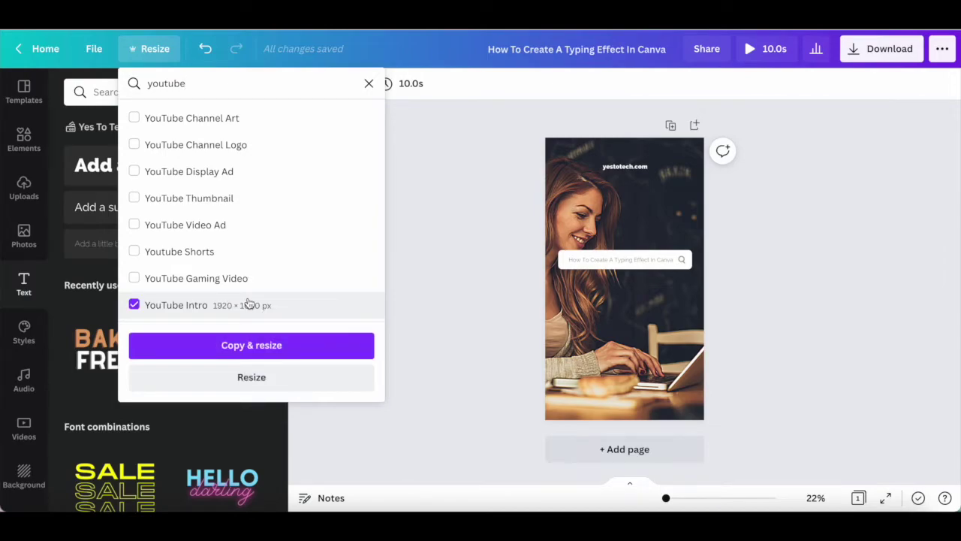
click(324, 348)
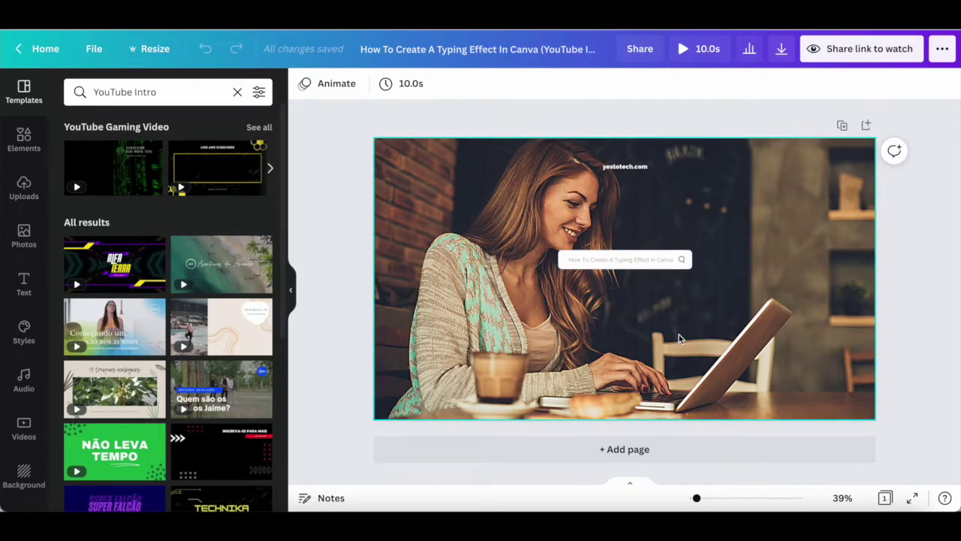
Enlarge and recentre the search bar, and set the yestotech.com text to font size 24.
drag(530, 222, 758, 279)
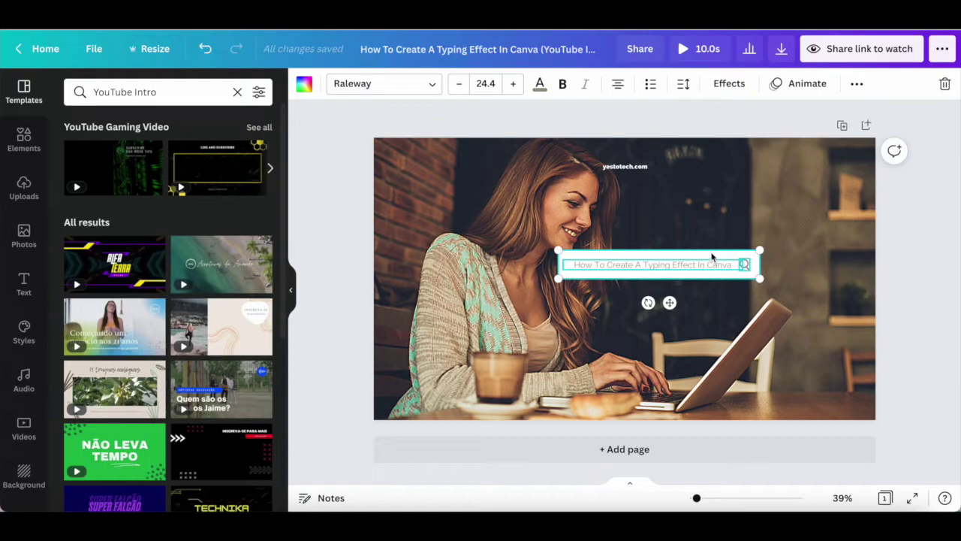
drag(710, 258, 675, 270)
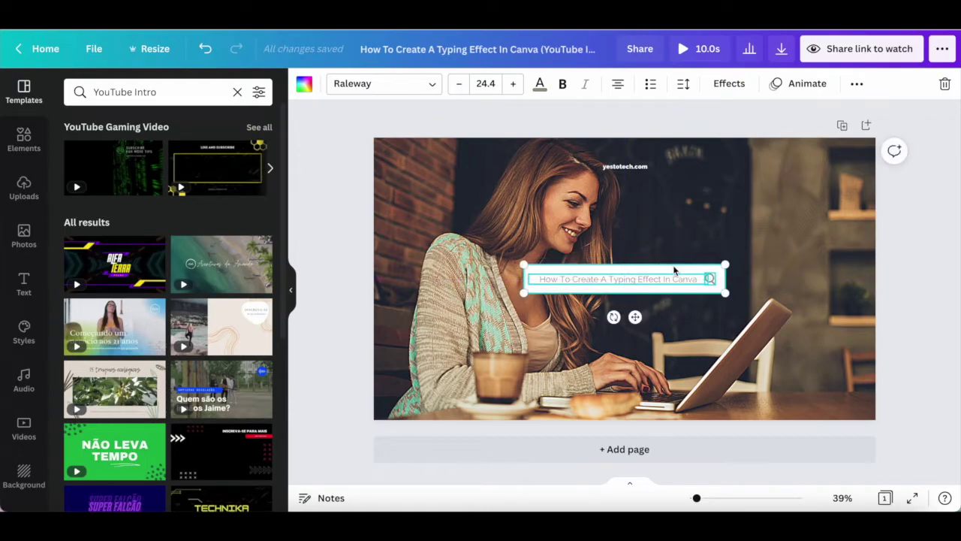
click(600, 167)
click(451, 83)
scroll(481, 243, down, 2)
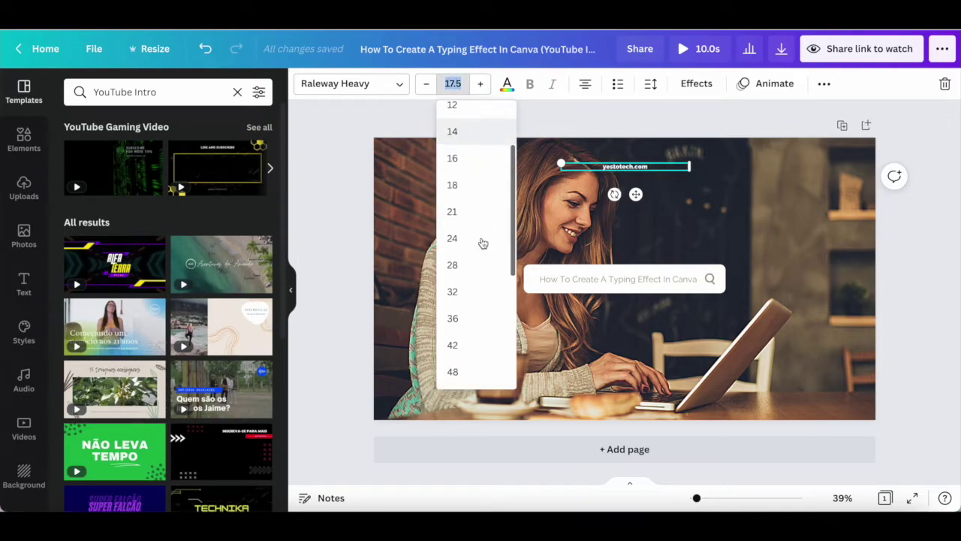
click(480, 239)
click(749, 212)
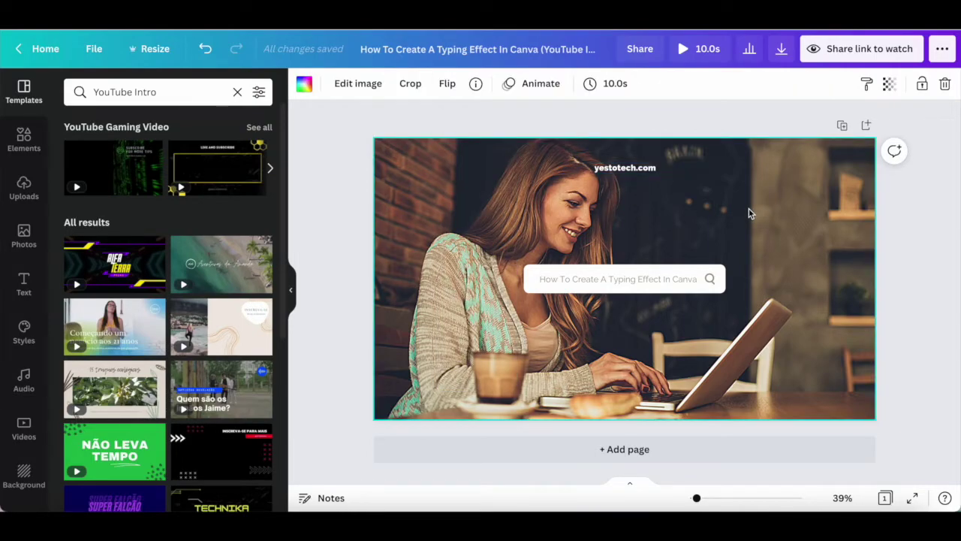
click(782, 50)
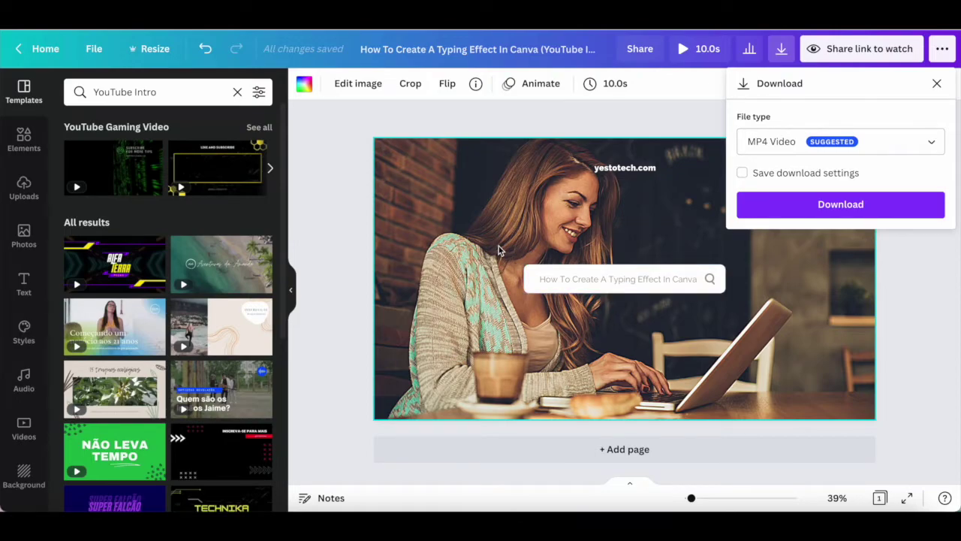
Download the YouTube Intro version of the typing-effect design as an MP4 video.
click(761, 208)
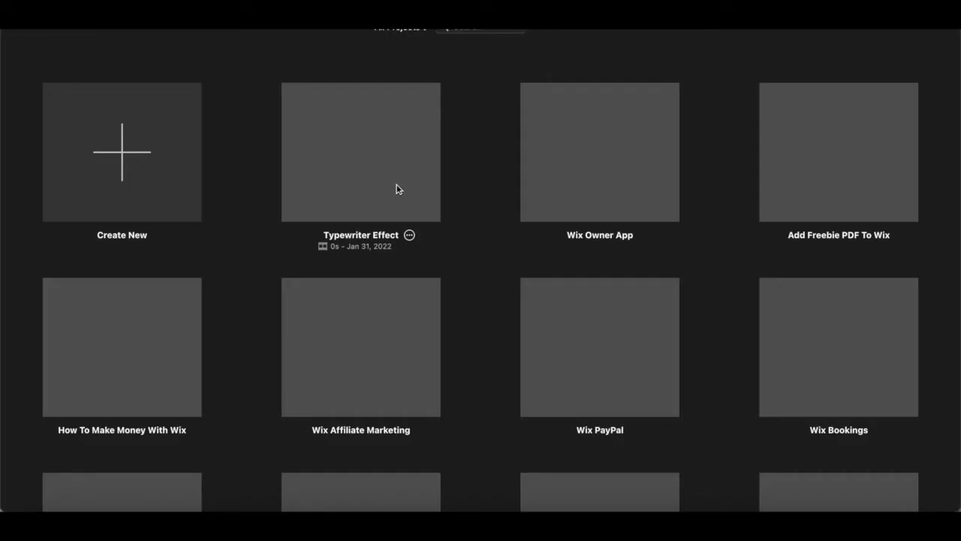
Open the Typewriter Effect project and import the newest typing-effect MP4 from Downloads.
double_click(396, 183)
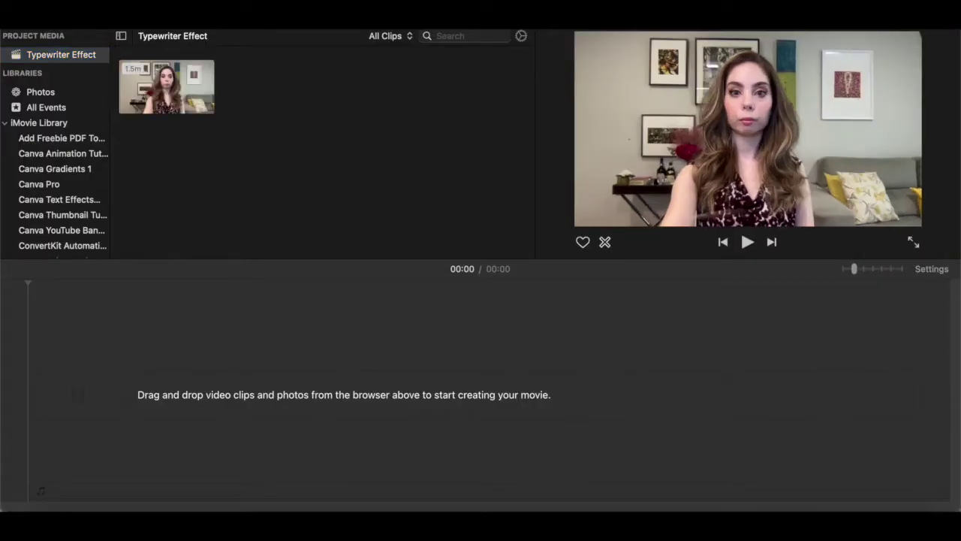
key(super+i)
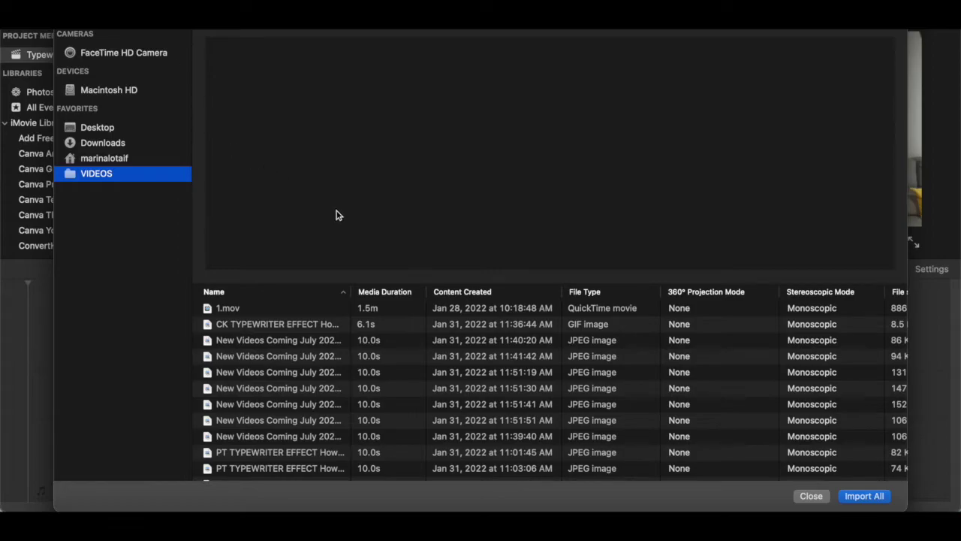
click(103, 142)
click(295, 311)
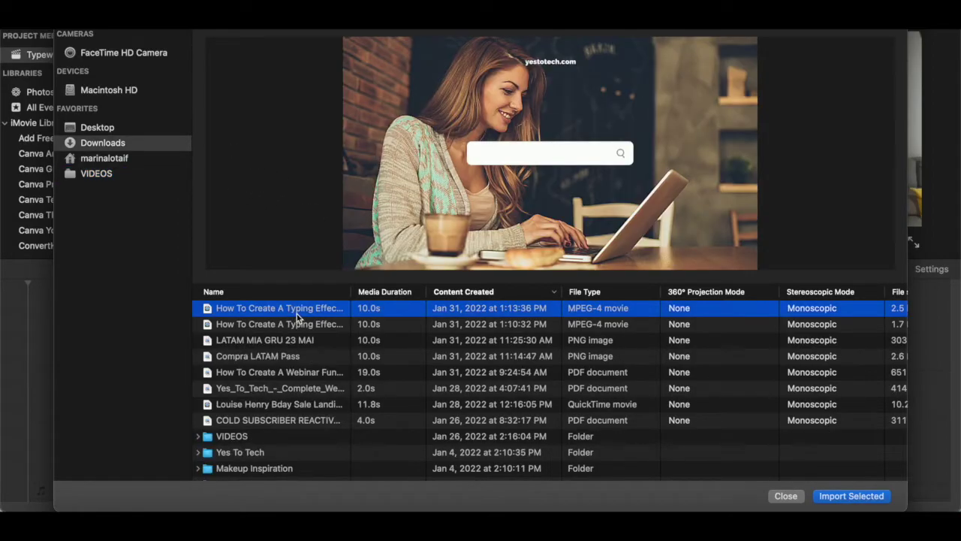
mouse_move(526, 166)
click(852, 496)
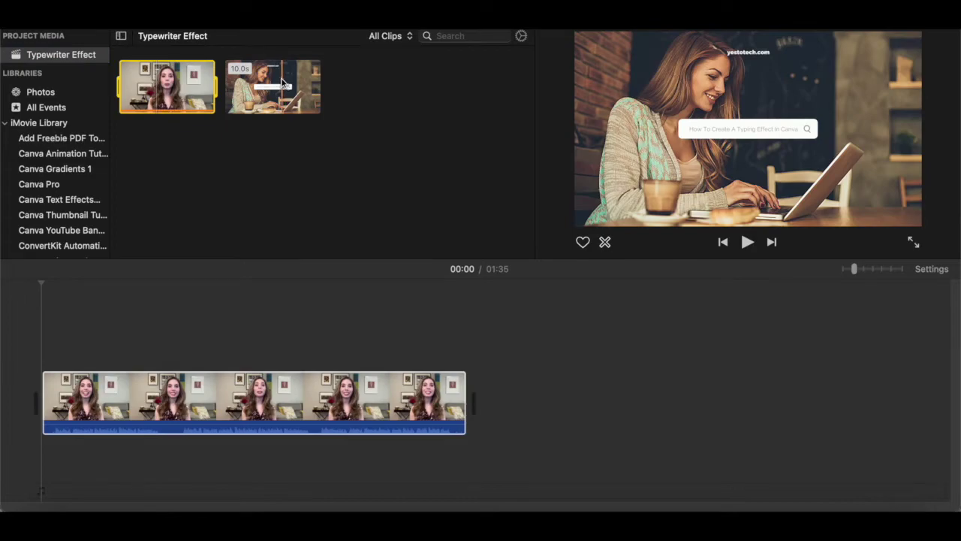
Place the search-bar video above the talking-head clip as a cutaway near 00:38 and preview it.
drag(282, 83, 218, 316)
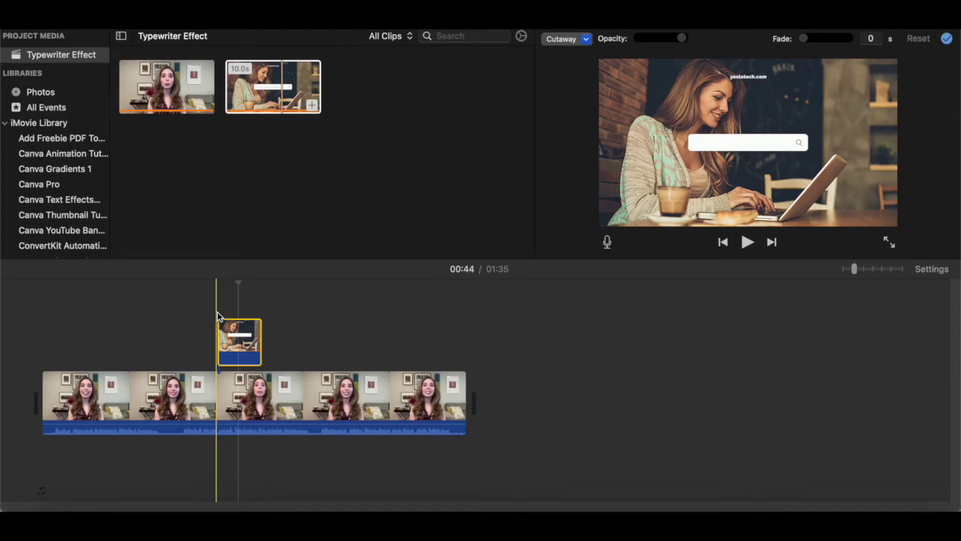
click(211, 322)
key(space)
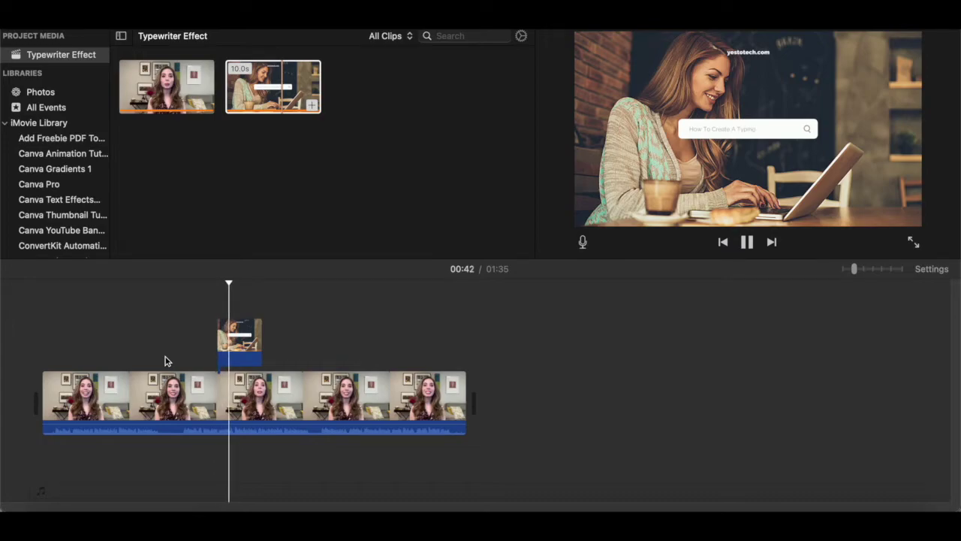
key(space)
click(240, 342)
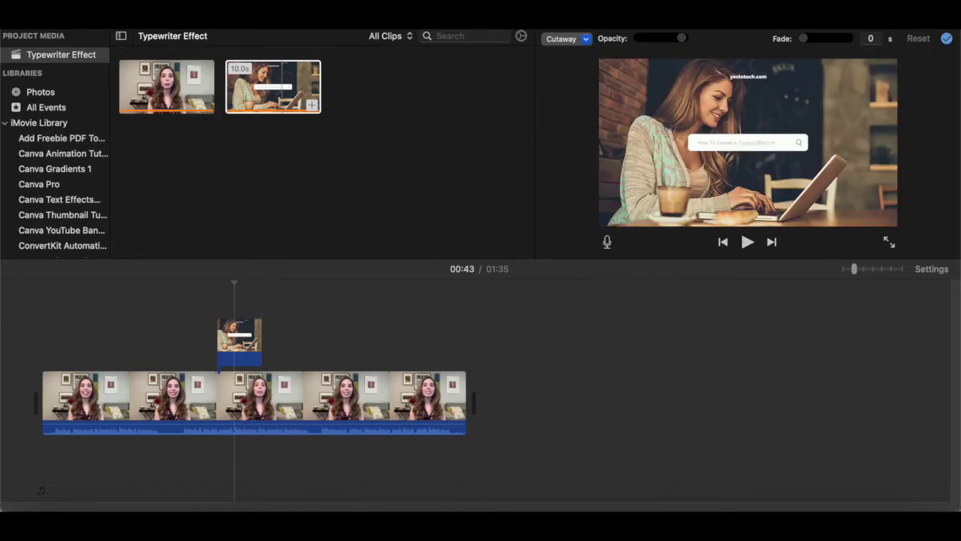
click(83, 21)
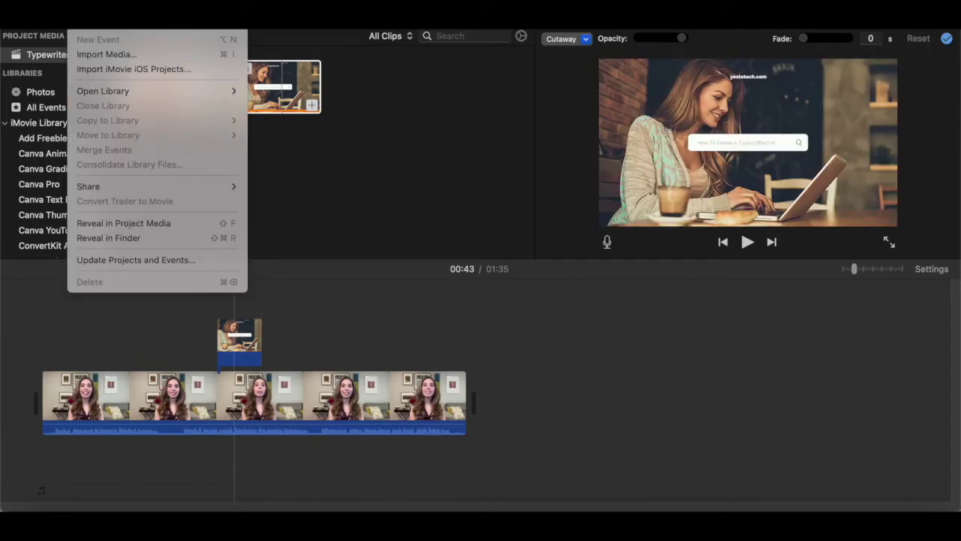
Share the Typewriter Effect movie to a file at 720p 60, High quality, and continue to saving.
mouse_move(104, 190)
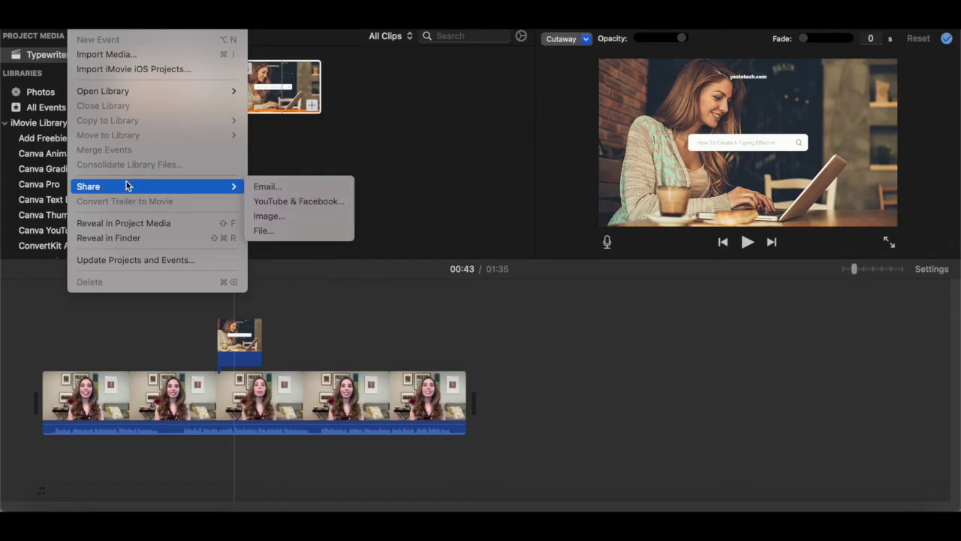
click(262, 232)
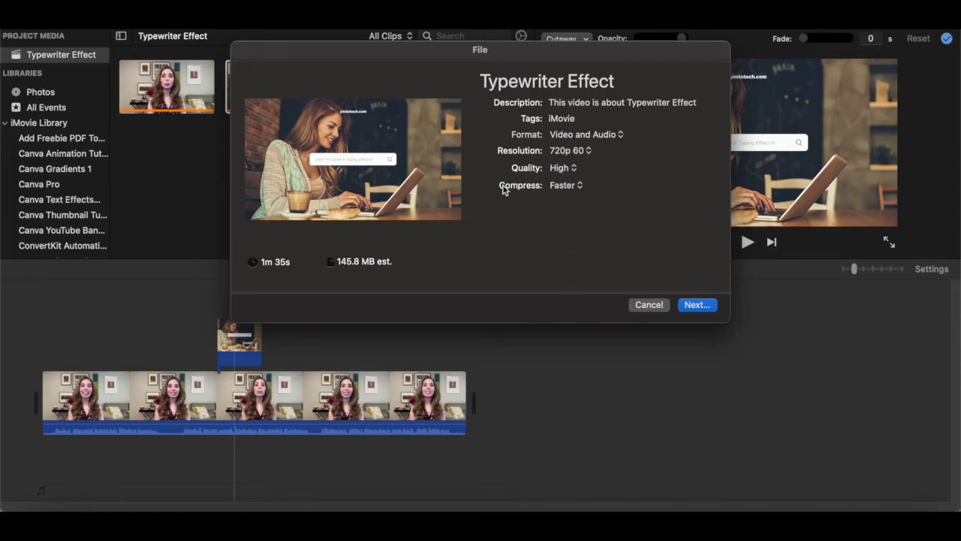
click(695, 305)
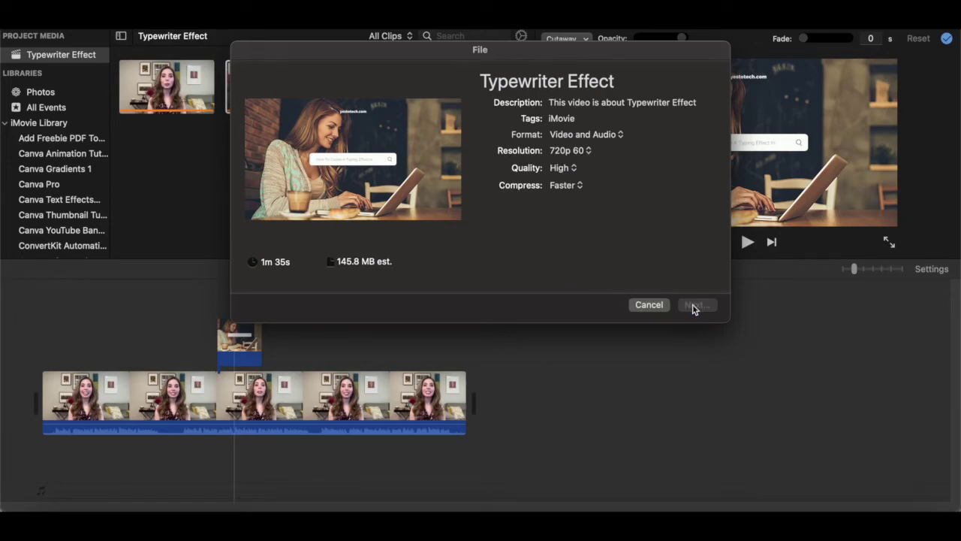